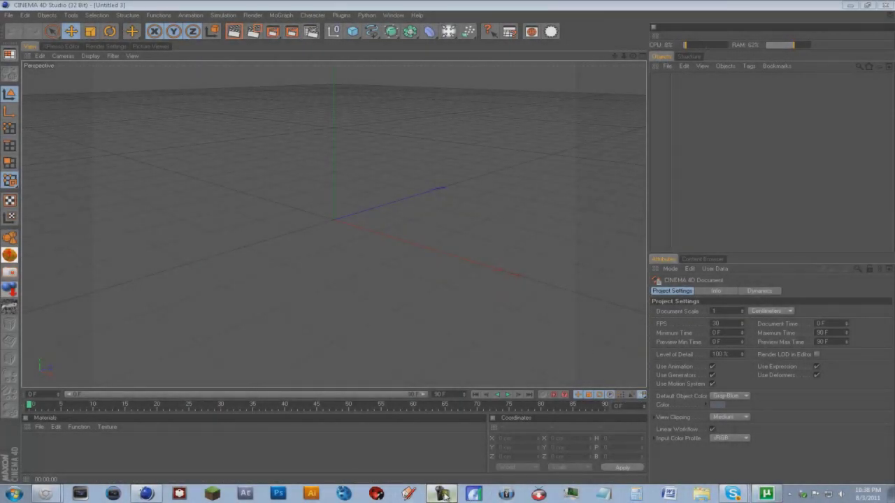
Step: Switch to the browser, view the reference video of balls falling into a bowl, and return to Cinema 4D
click(847, 7)
click(197, 288)
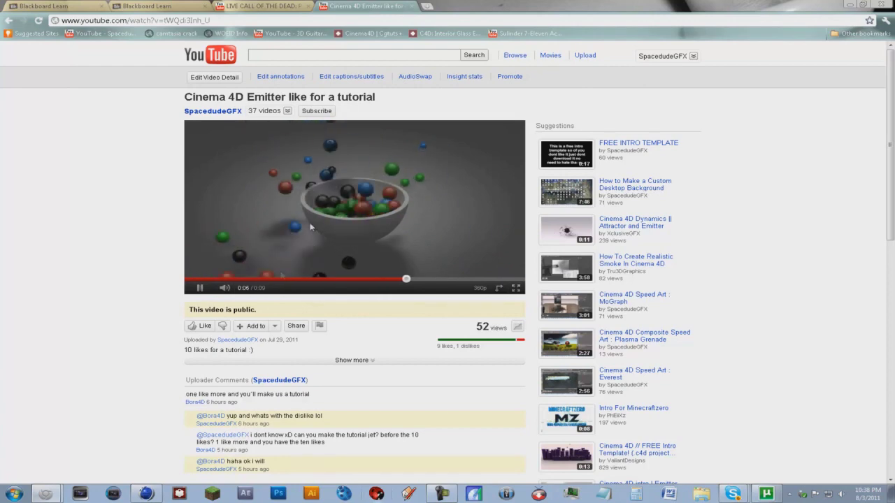
click(146, 494)
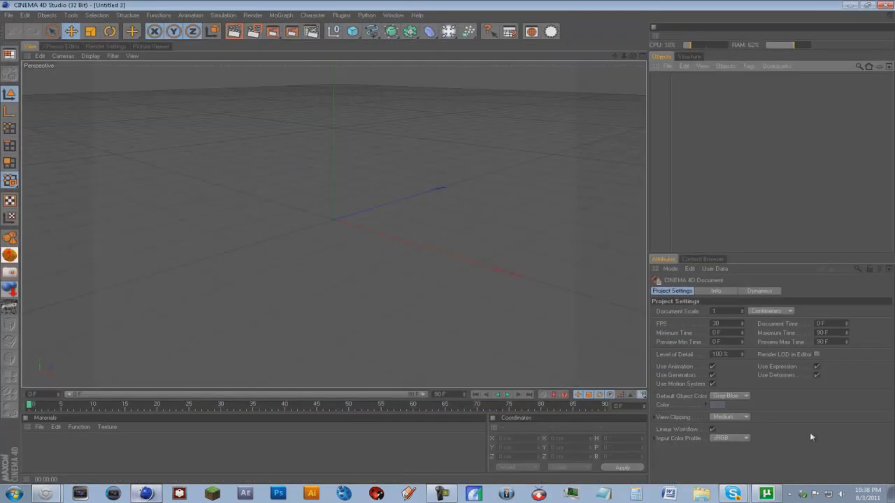
Step: Add a sphere, show it in the Front view and convert it to an editable polygon object
drag(353, 31, 447, 40)
middle_click(597, 247)
middle_click(506, 286)
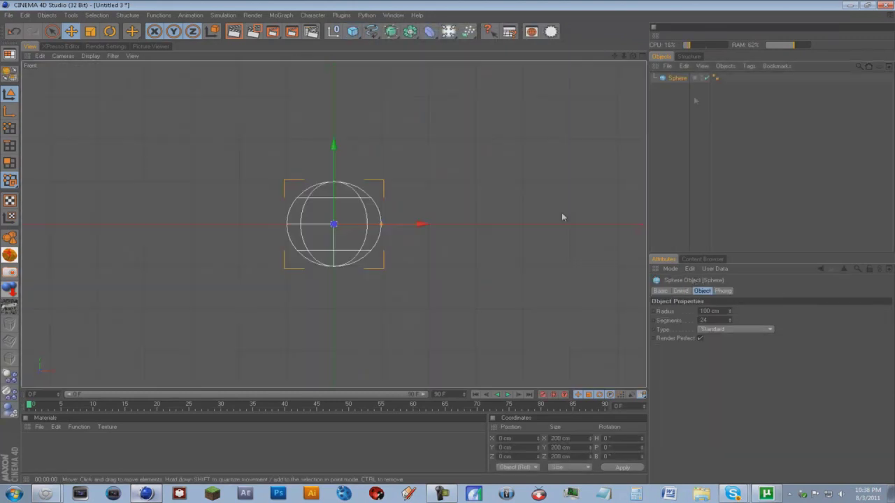
key(c)
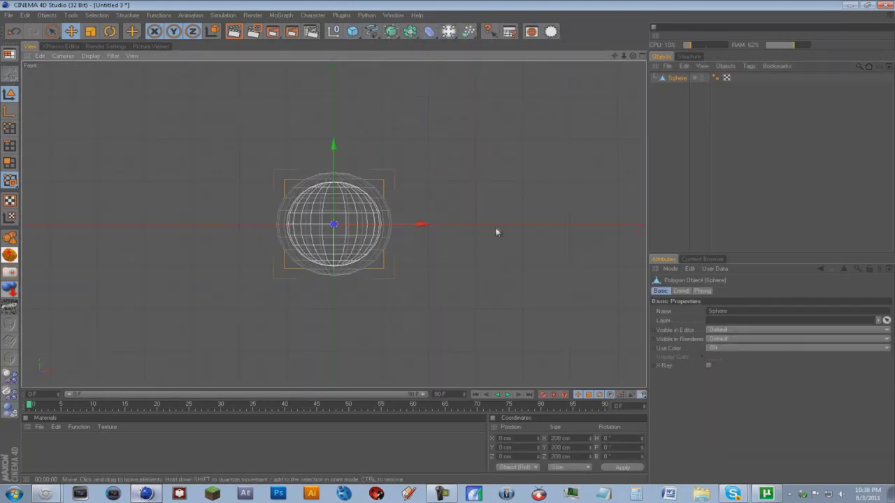
Step: Select the polygons of the sphere's upper half in polygon mode and delete them to leave a half-sphere bowl
scroll(495, 231, up, 3)
scroll(531, 196, up, 3)
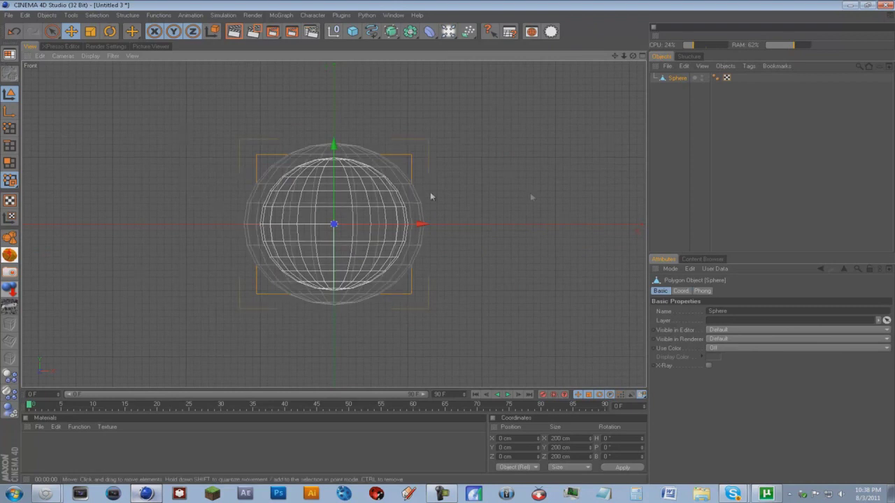
click(52, 31)
click(268, 120)
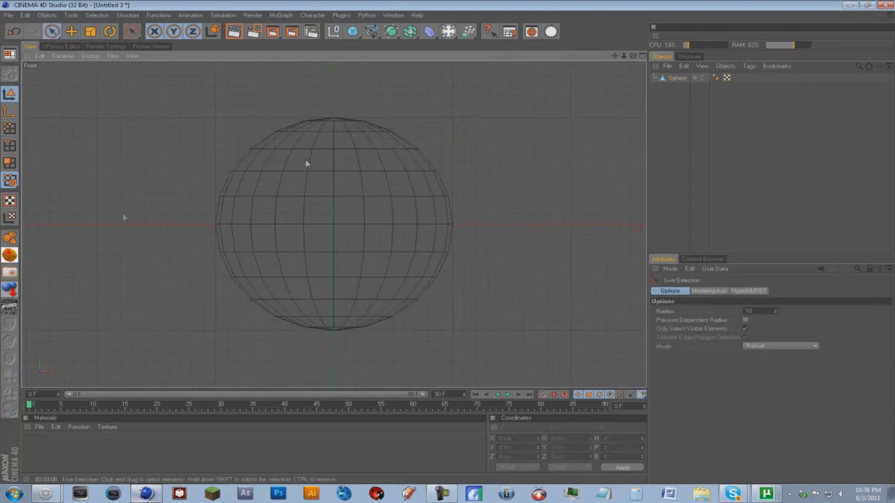
click(10, 162)
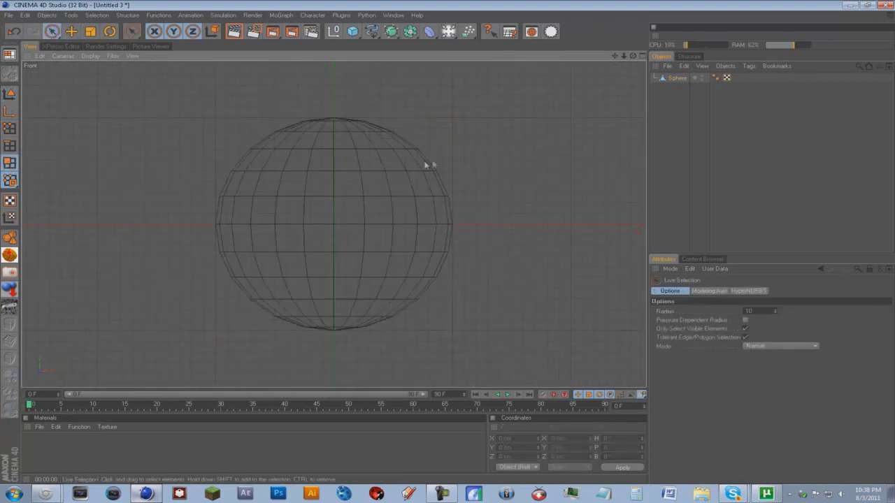
click(676, 77)
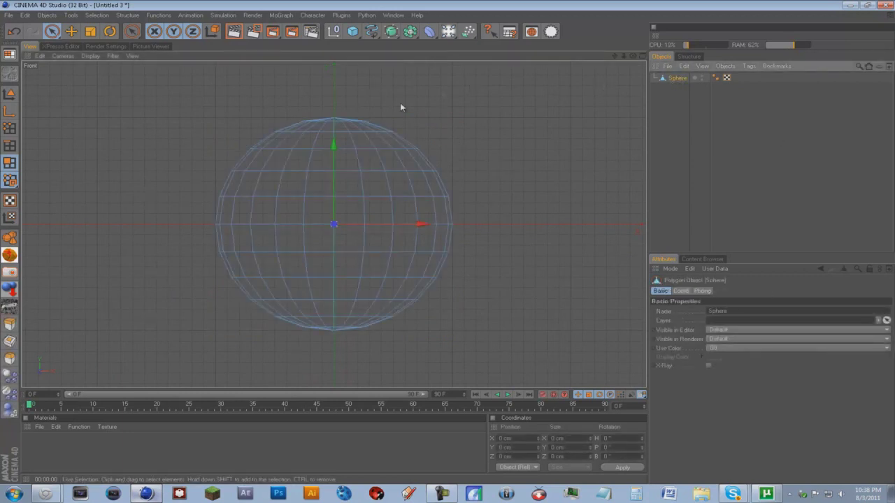
mouse_move(301, 113)
mouse_down()
mouse_move(342, 122)
mouse_move(258, 136)
mouse_move(469, 146)
mouse_move(363, 131)
mouse_move(249, 169)
mouse_move(420, 176)
mouse_move(183, 183)
mouse_move(329, 207)
mouse_move(461, 193)
mouse_up()
mouse_move(352, 119)
mouse_down()
mouse_move(403, 135)
mouse_move(294, 130)
mouse_move(420, 171)
mouse_move(290, 180)
mouse_move(230, 210)
mouse_move(449, 199)
mouse_up()
key(Delete)
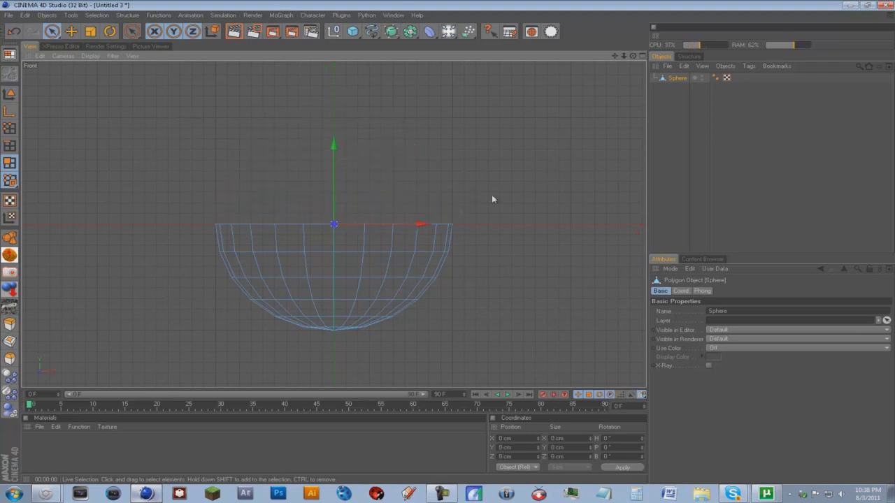
Step: In the Perspective view, select all the bowl's polygons and extrude them outward by about 8.4 cm for wall thickness
middle_click(303, 163)
middle_click(170, 136)
scroll(537, 163, up, 5)
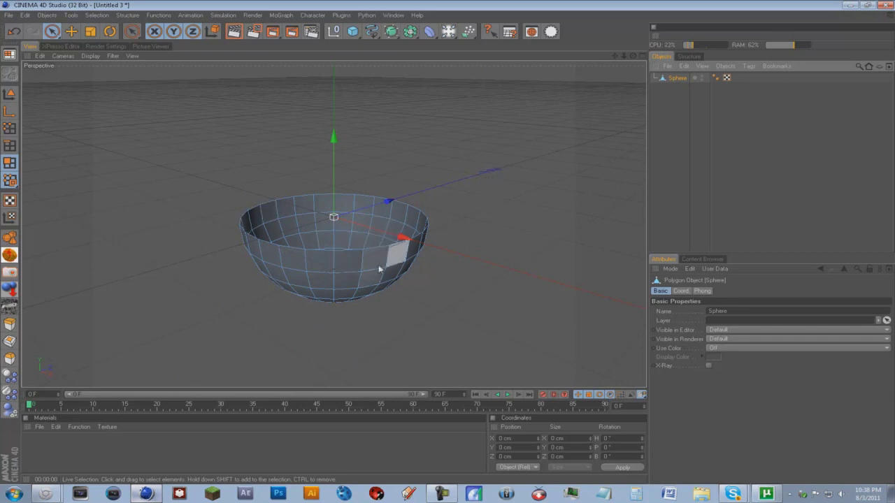
right_click(354, 269)
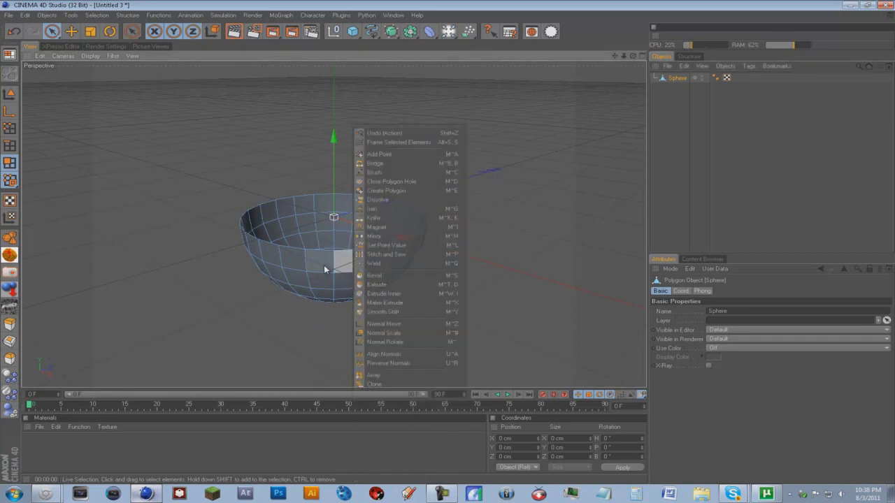
click(325, 264)
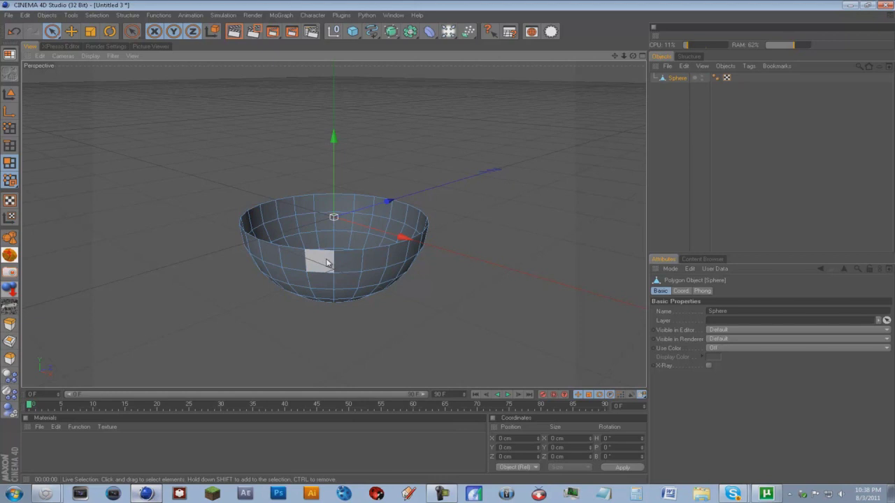
key(ctrl+a)
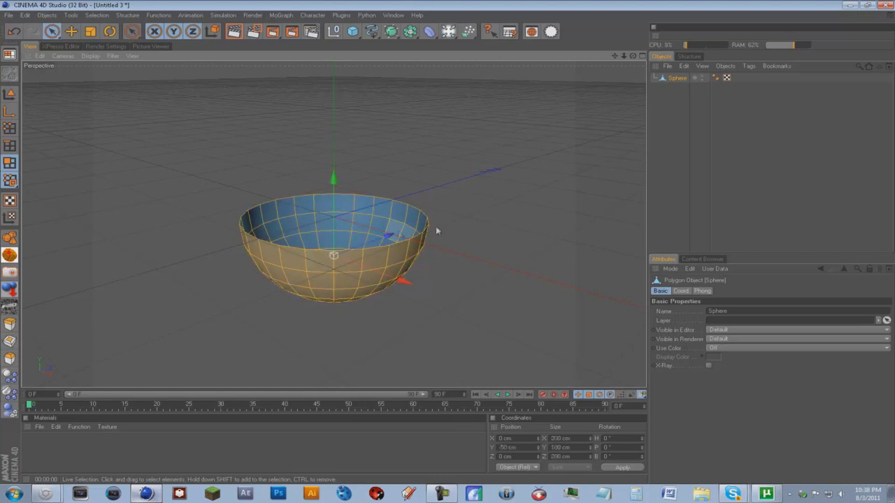
drag(631, 57, 617, 53)
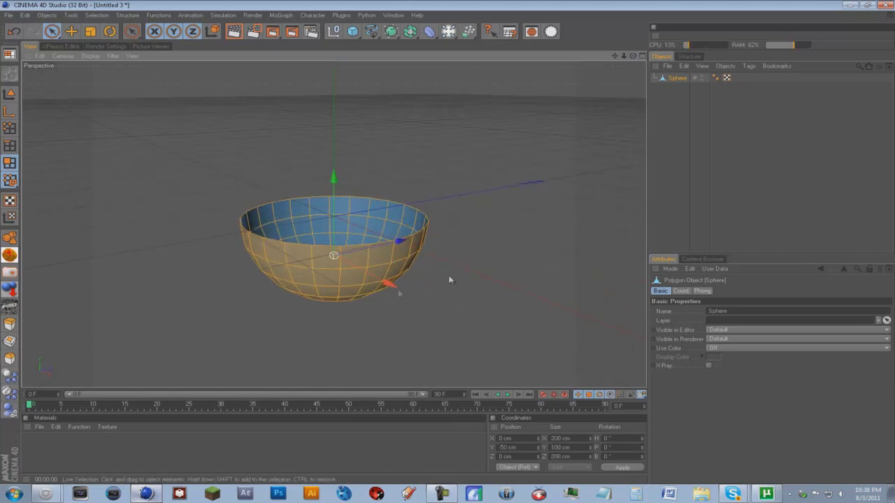
right_click(379, 261)
click(404, 285)
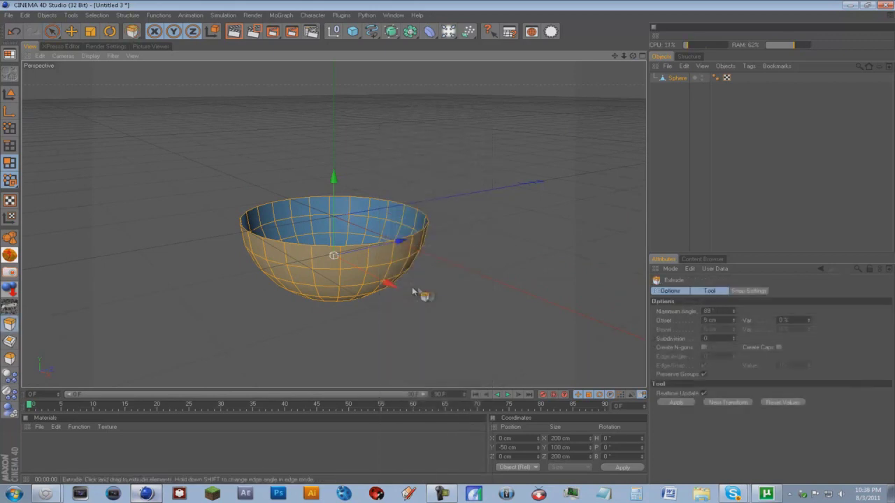
drag(448, 243, 449, 246)
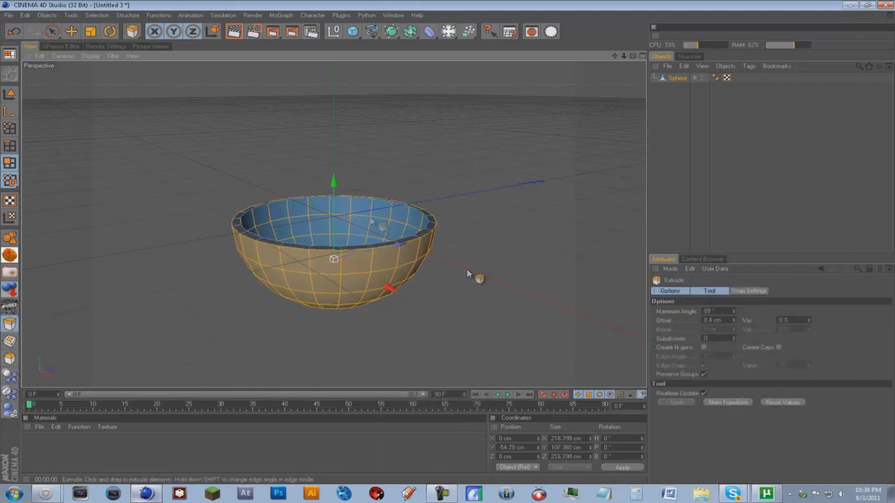
Step: Smooth the bowl by placing the sphere under a HyperNURBS object, and render a preview of the view
alt+click(391, 31)
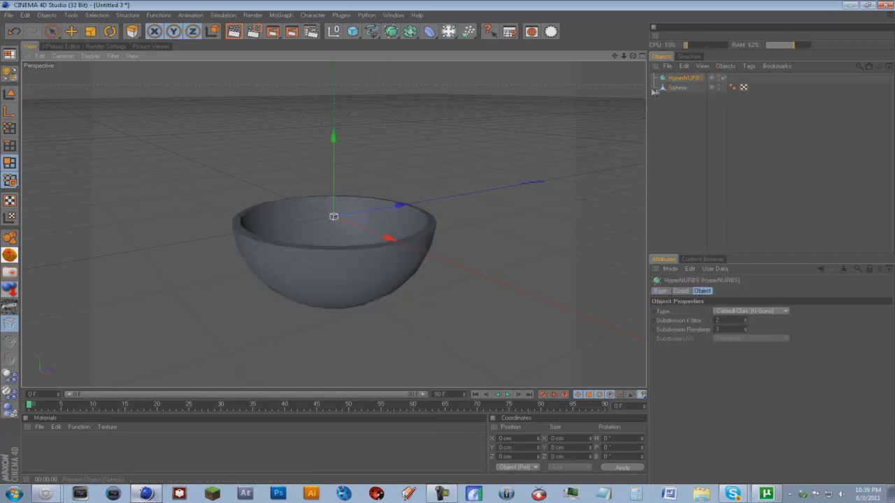
click(675, 87)
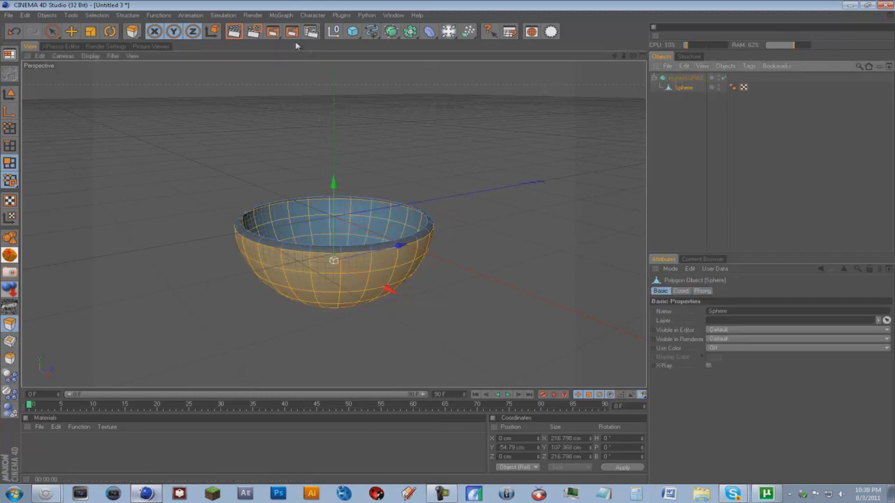
click(235, 31)
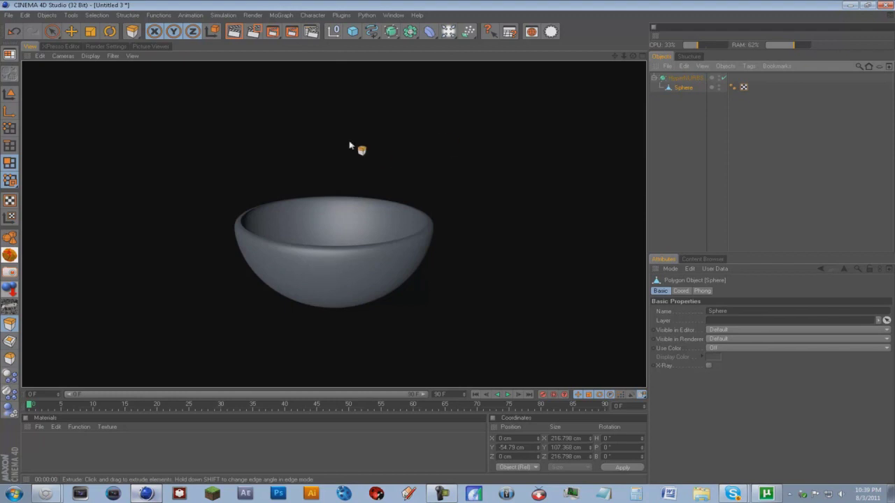
Step: Raise the bowl's sphere in model mode to a Y position of 100 cm and add a Floor object
drag(633, 57, 448, 242)
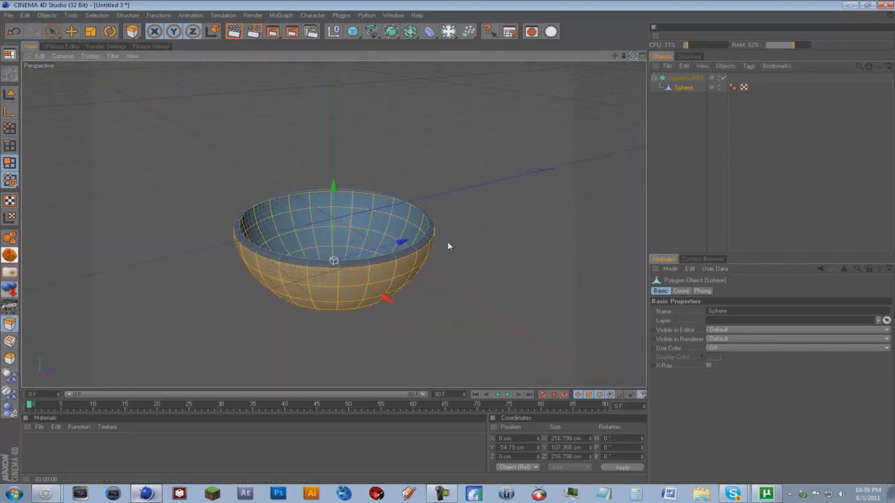
drag(527, 447, 482, 446)
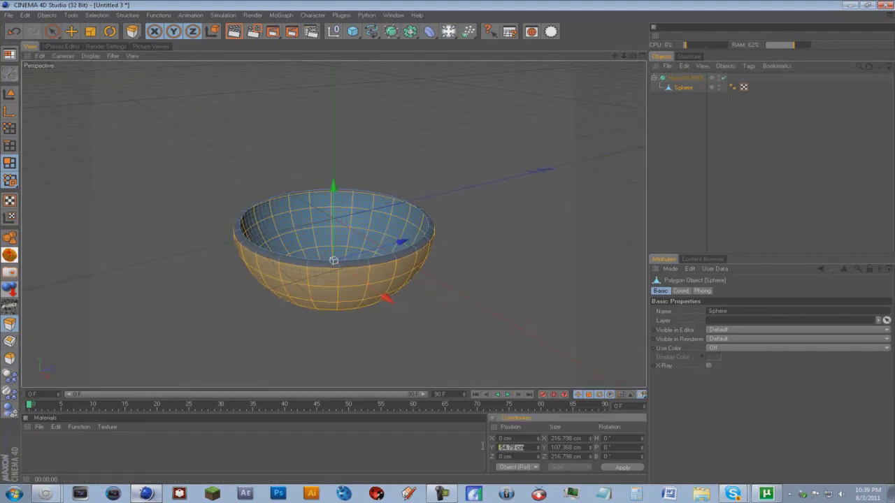
text(0)
click(10, 95)
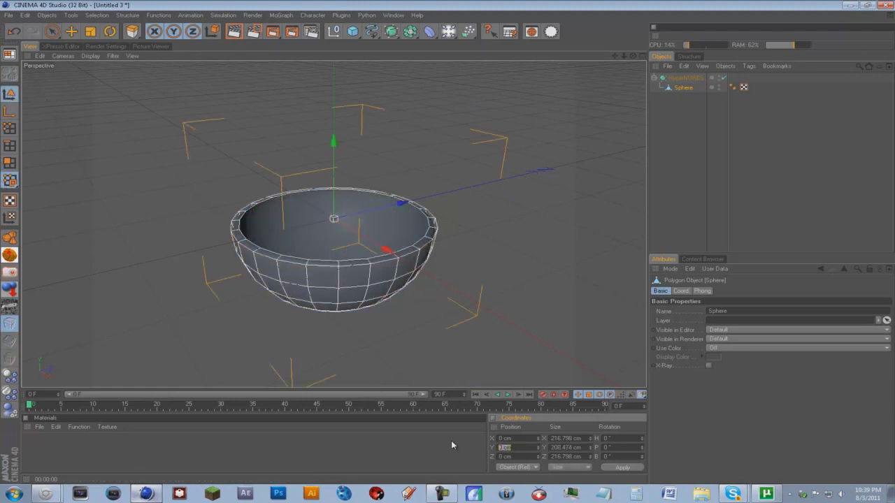
text(100)
click(621, 466)
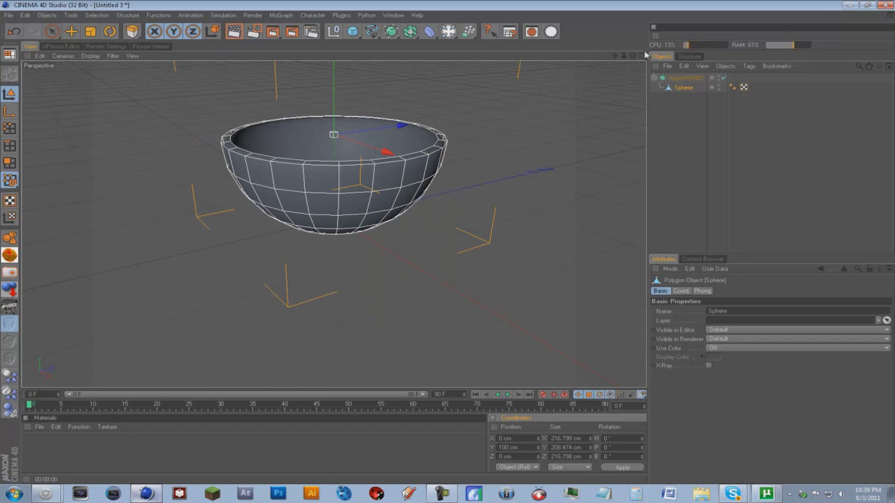
drag(634, 57, 449, 245)
drag(468, 31, 557, 114)
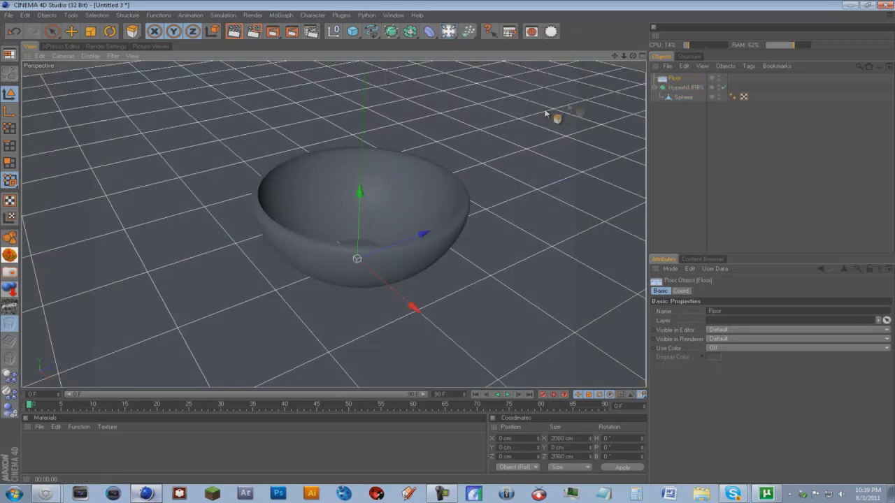
Step: Create a new material with a pure white color and set its brightness to 85%
double_click(59, 456)
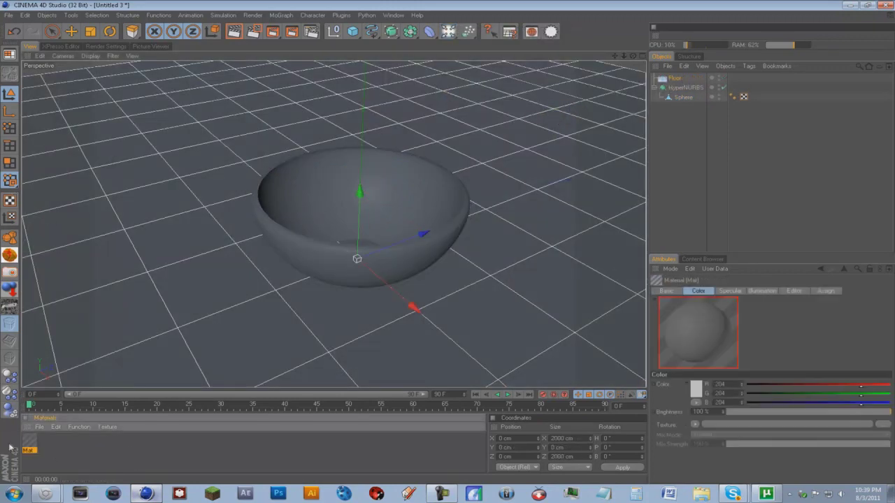
double_click(29, 442)
click(293, 105)
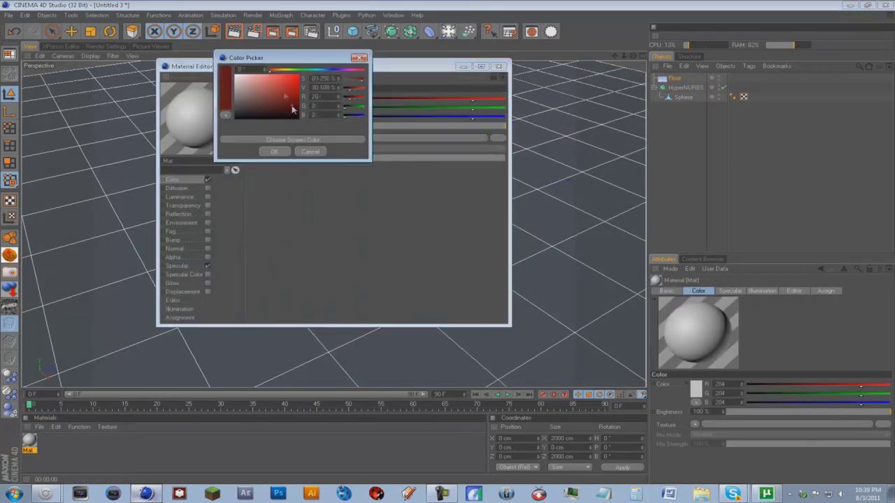
click(229, 72)
click(280, 151)
click(307, 126)
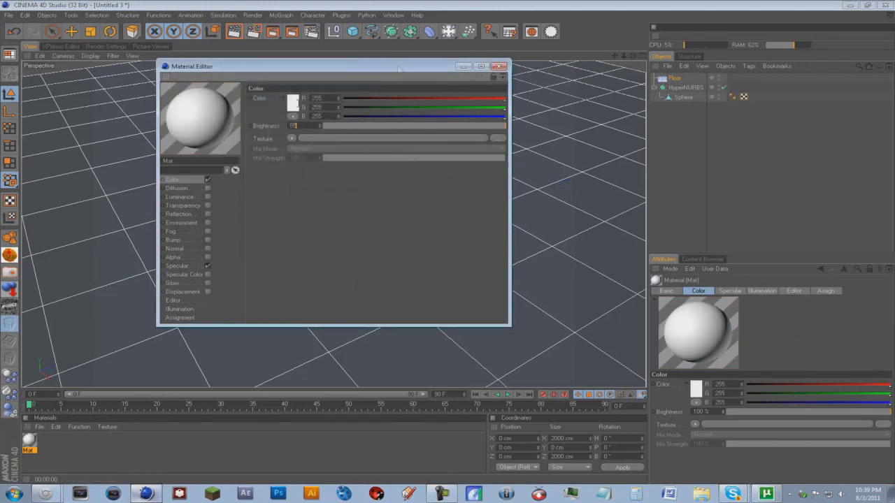
text(88)
click(498, 67)
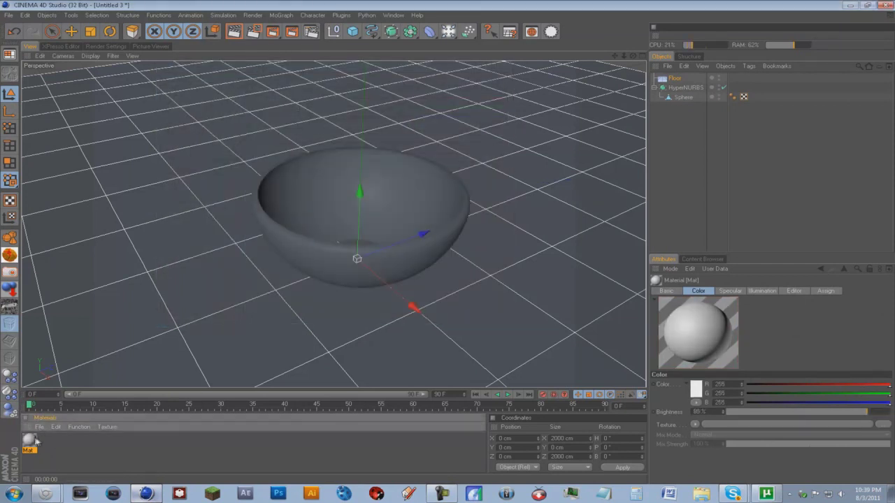
Step: Apply the white material to the floor and give the floor a Compositing tag with Compositing Background enabled
drag(669, 79, 670, 79)
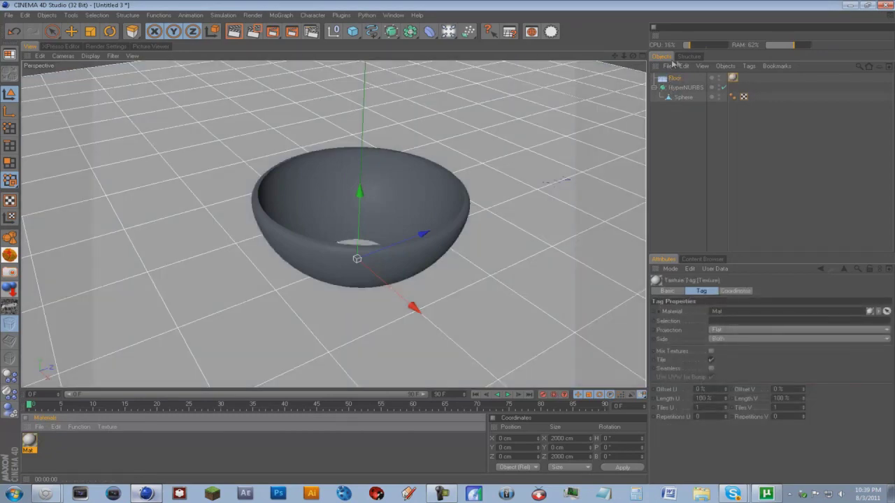
right_click(674, 79)
mouse_move(702, 86)
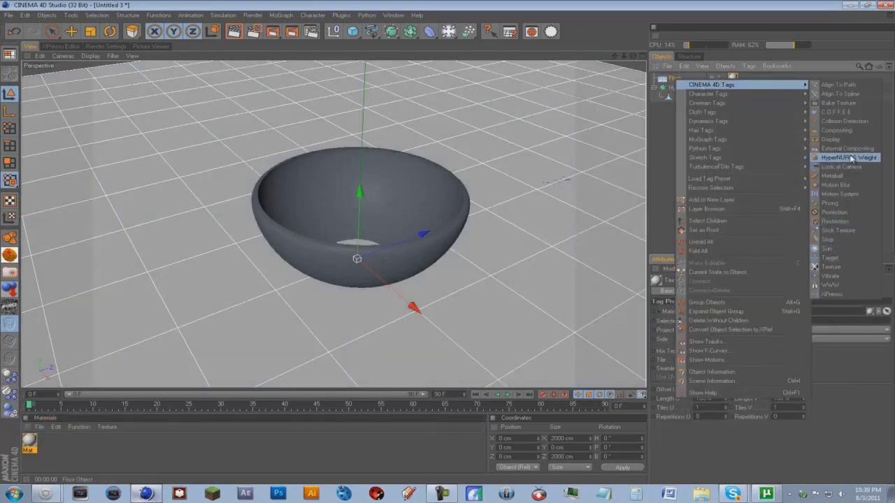
click(836, 130)
click(795, 320)
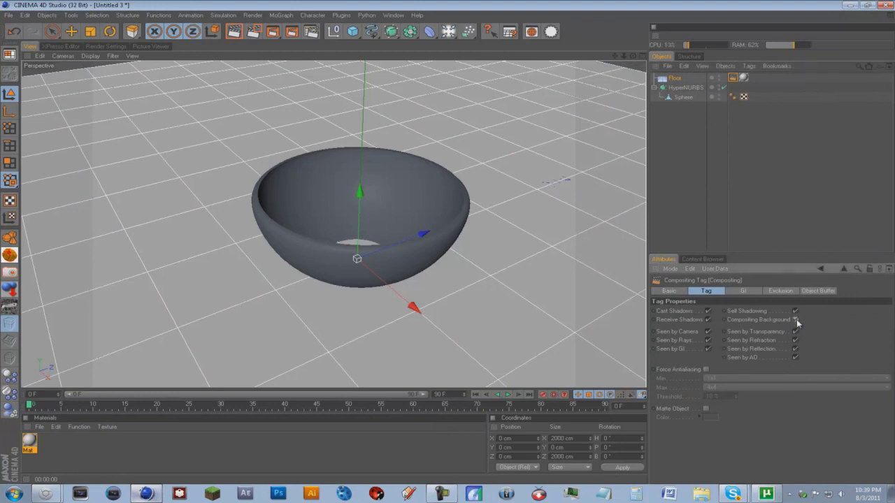
Step: Add a Sky object and apply the white material to it
click(448, 32)
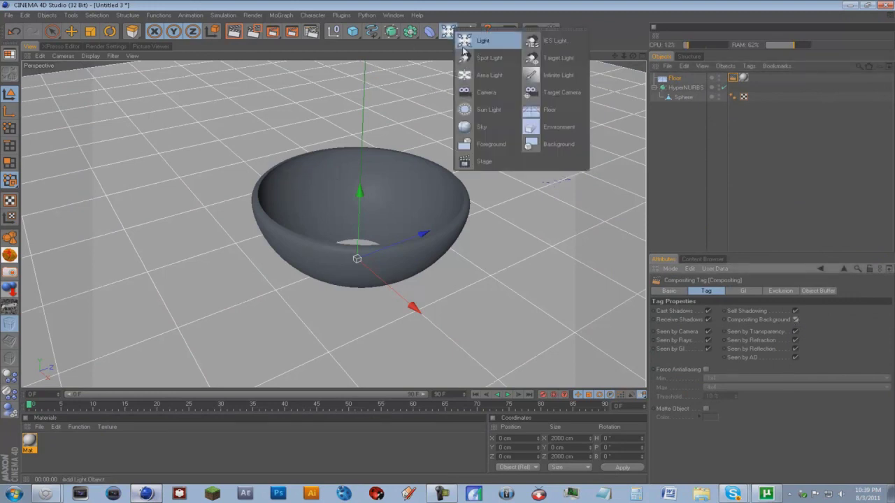
click(482, 126)
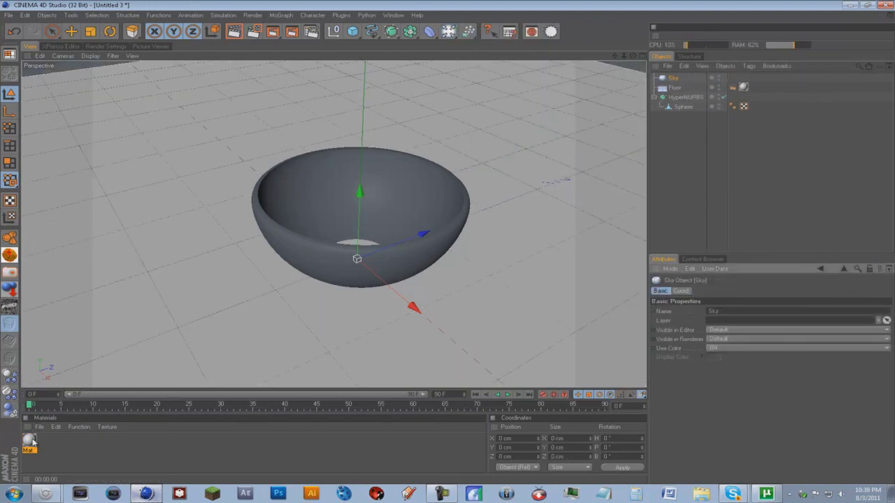
drag(614, 96, 673, 78)
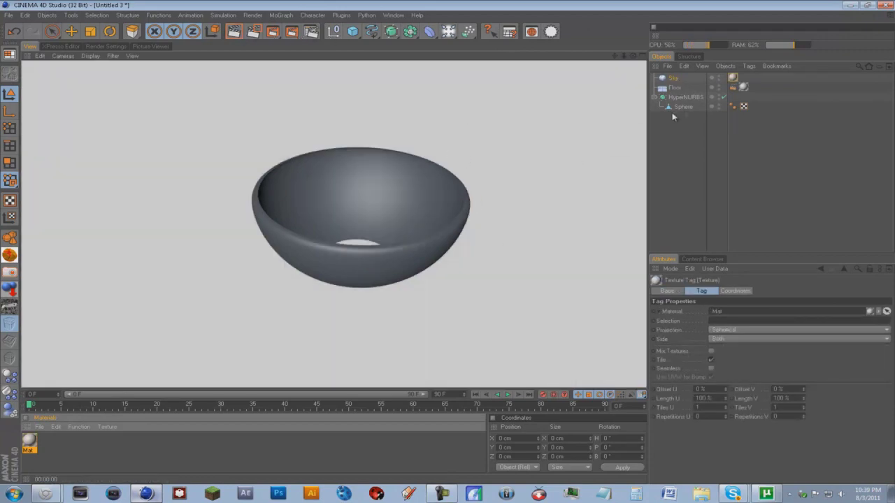
Step: Place the HyperNURBS bowl on the floor by setting its lowest point to Y 0
click(685, 97)
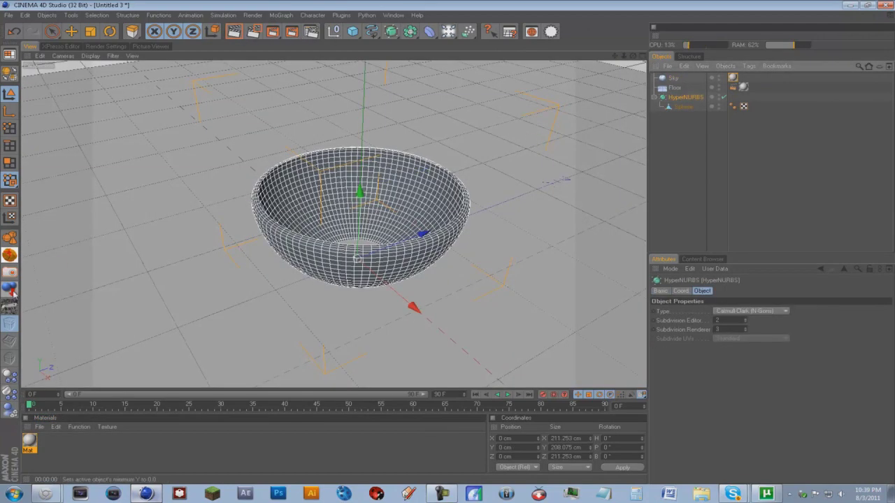
drag(632, 56, 449, 246)
drag(615, 58, 447, 245)
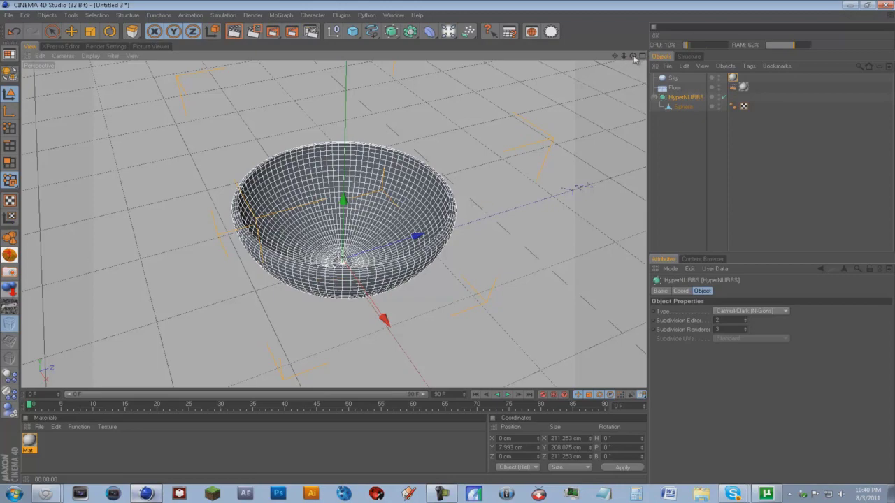
drag(633, 57, 608, 79)
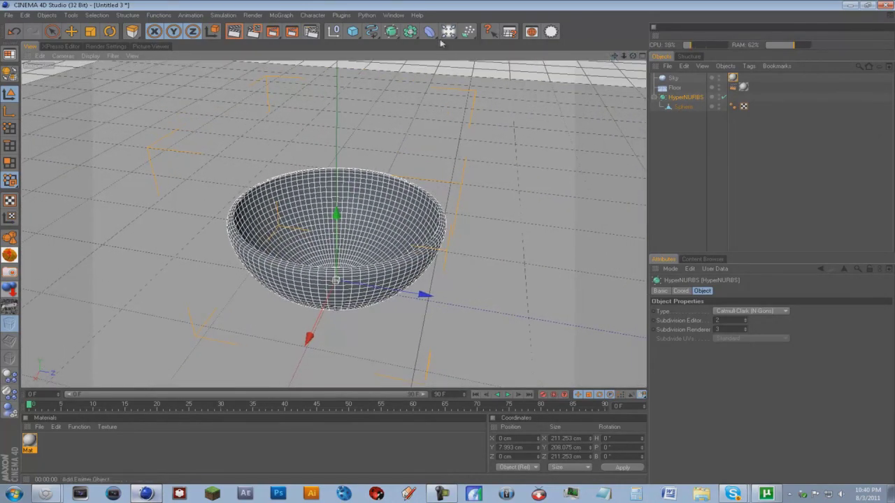
Step: Add a particle Emitter and move it above one side of the bowl's rim, to about Y 178 cm and Z -106 cm
drag(448, 31, 482, 38)
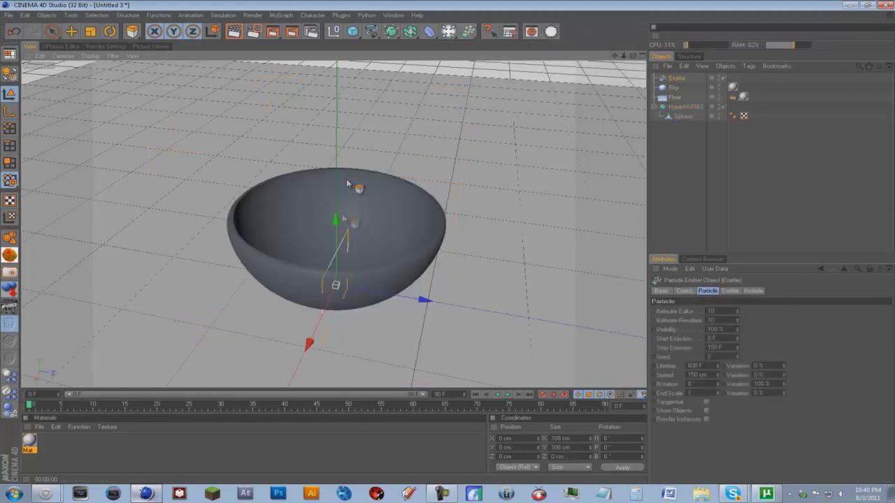
mouse_move(359, 289)
mouse_down()
mouse_move(448, 246)
mouse_move(354, 286)
mouse_up()
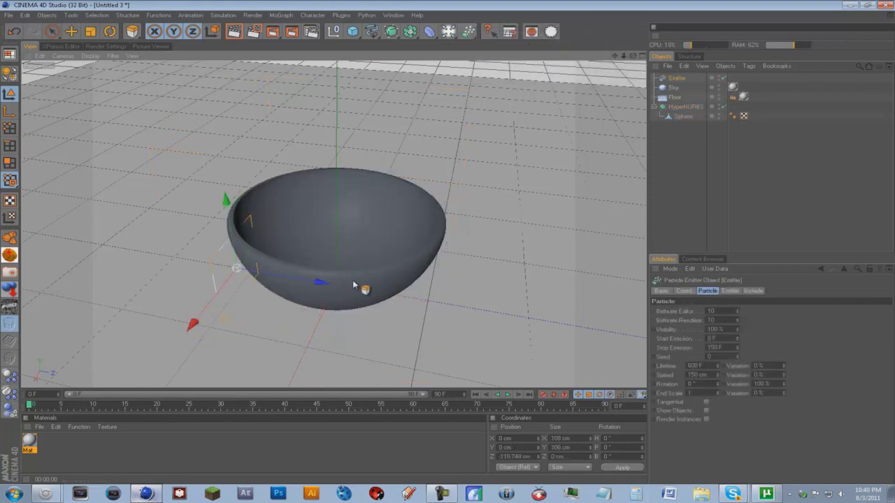
drag(230, 234, 449, 238)
drag(634, 57, 450, 246)
drag(312, 137, 450, 242)
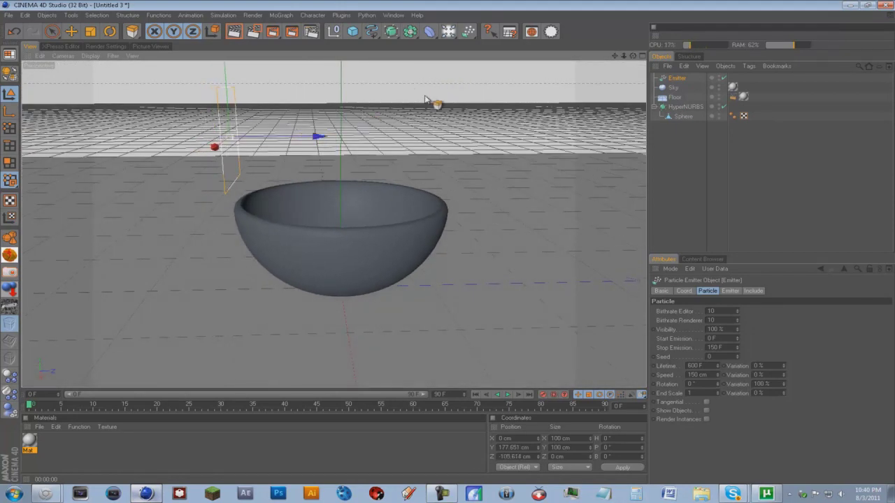
drag(632, 56, 448, 245)
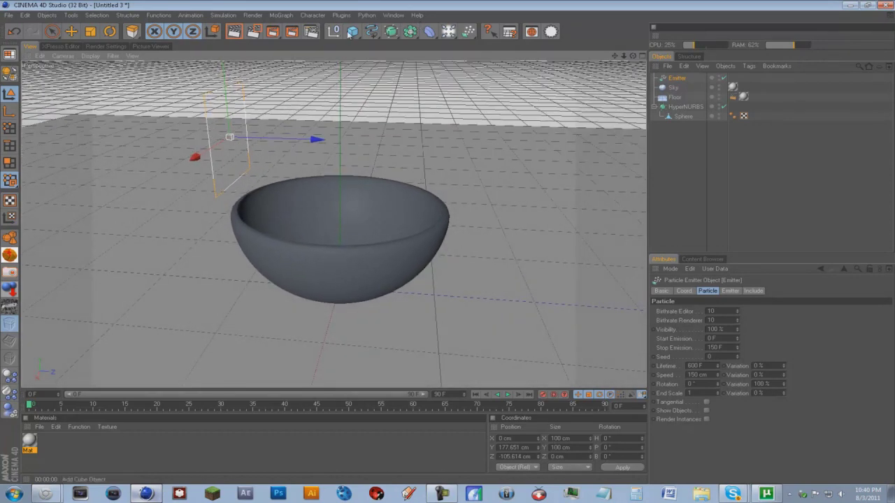
Step: Add a sphere with a radius of 8 cm and 10 segments and make it a child of the Emitter
drag(353, 30, 447, 40)
drag(728, 319, 670, 292)
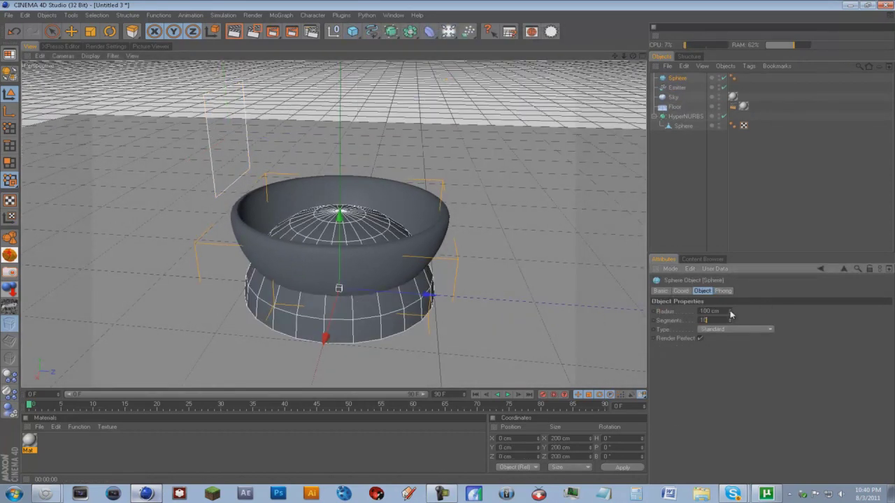
text(10)
drag(730, 313, 730, 314)
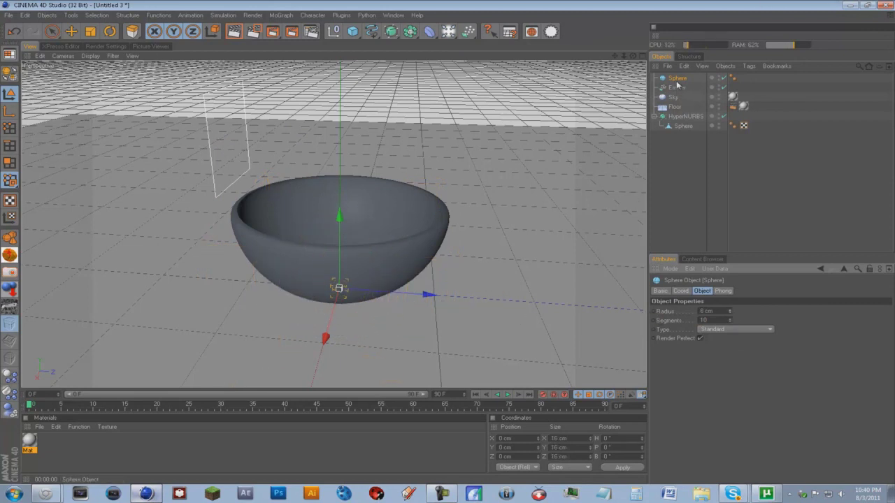
drag(676, 83, 676, 92)
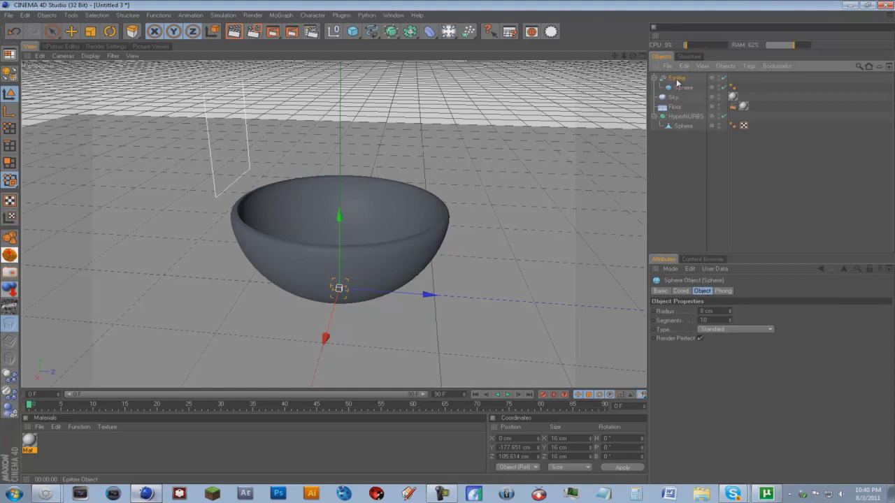
Step: Enable Show Objects on the Emitter, set its editor and renderer birthrates to 30, and play the animation
click(676, 80)
click(706, 411)
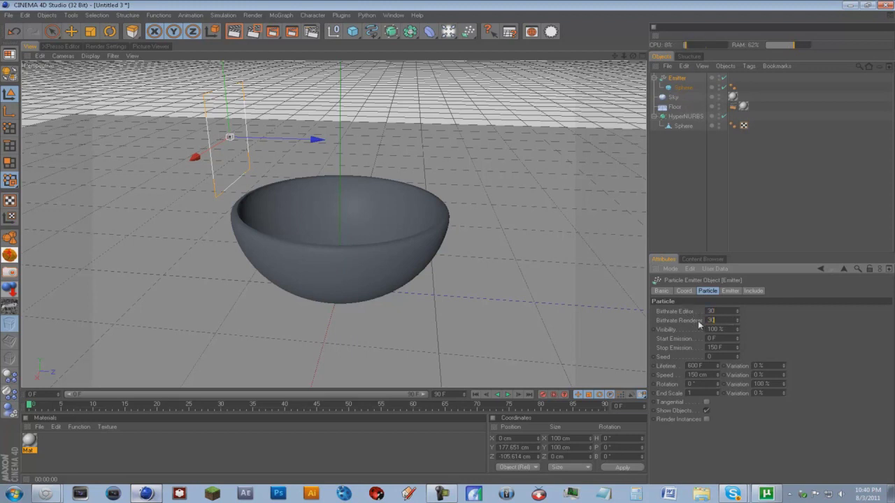
click(507, 394)
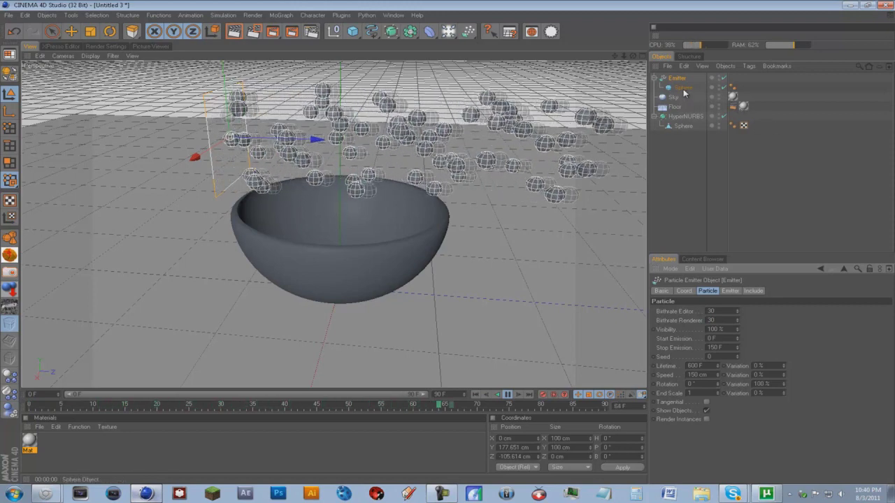
Step: Make the Emitter's child sphere a dynamics rigid body
click(683, 88)
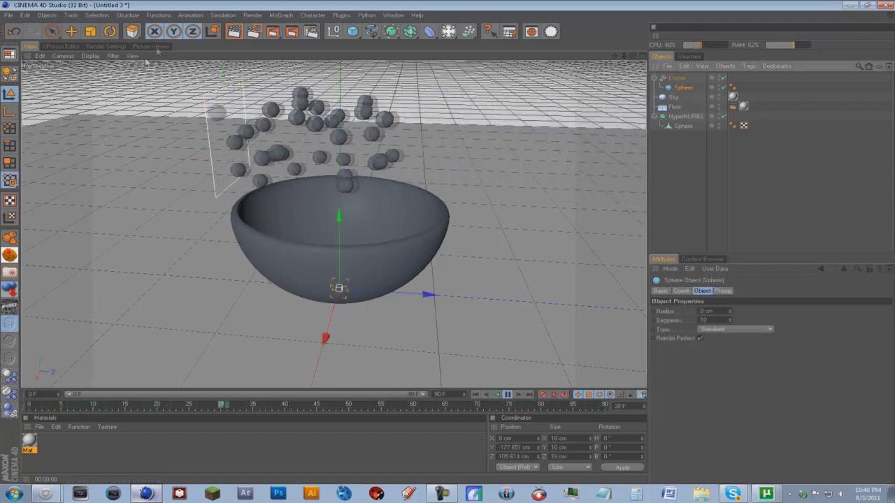
click(223, 15)
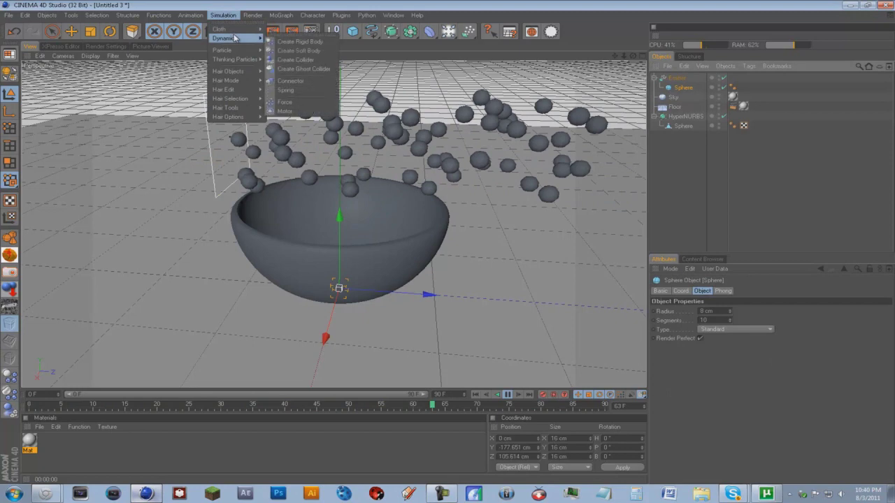
click(271, 42)
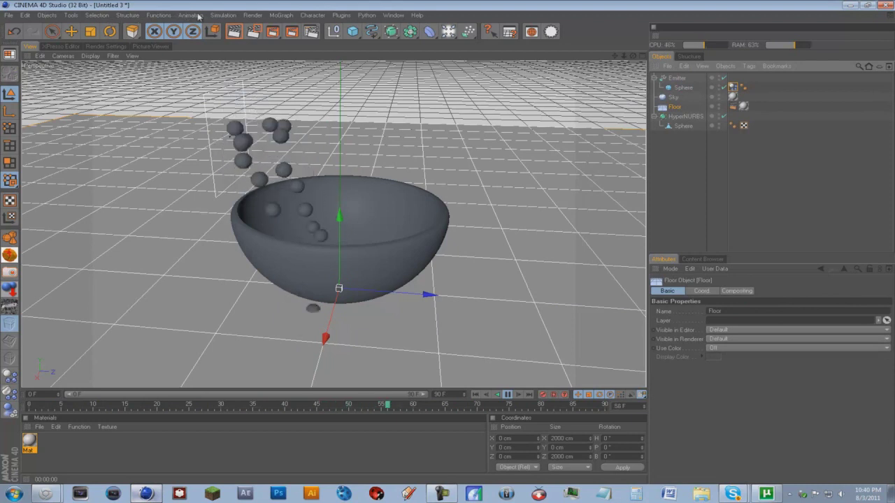
Step: Make the floor a dynamics collider
click(222, 15)
mouse_move(231, 38)
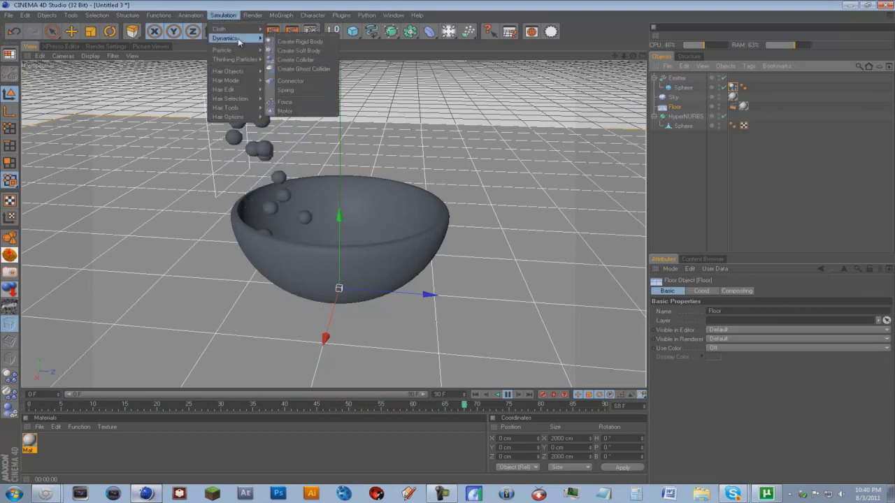
click(316, 61)
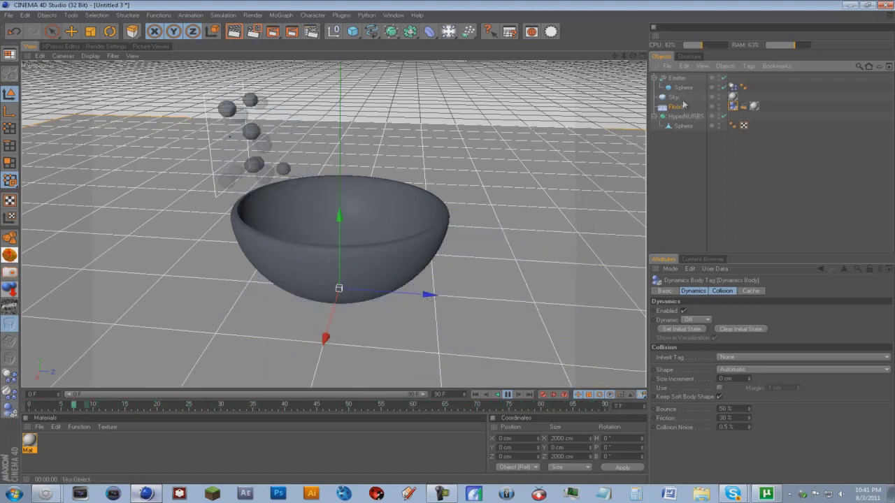
Step: Make the bowl's sphere inside the HyperNURBS a dynamics rigid body
click(683, 127)
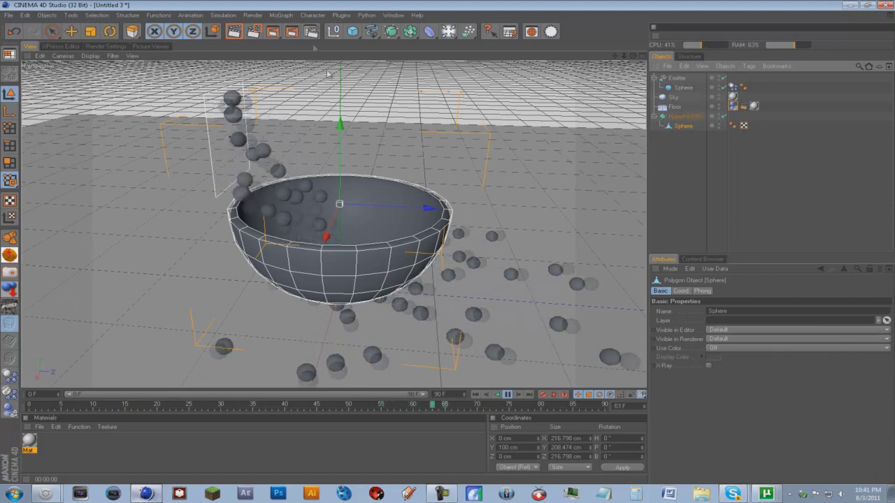
click(216, 16)
mouse_move(225, 38)
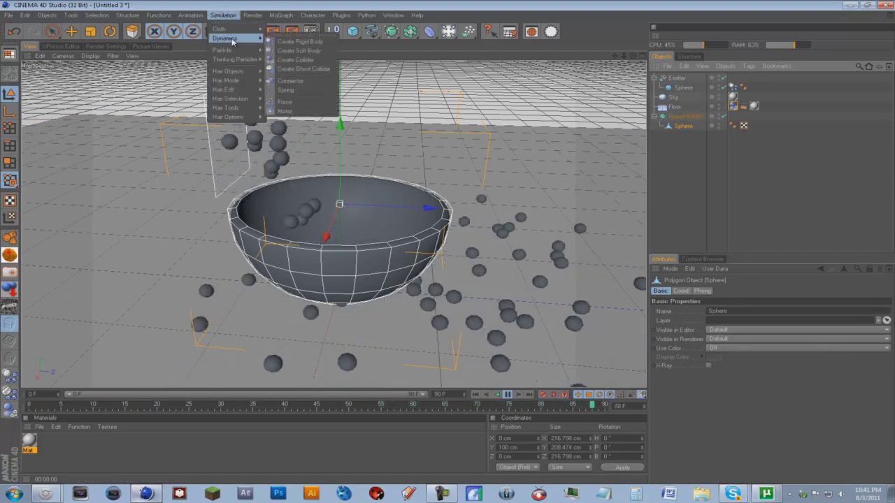
click(283, 39)
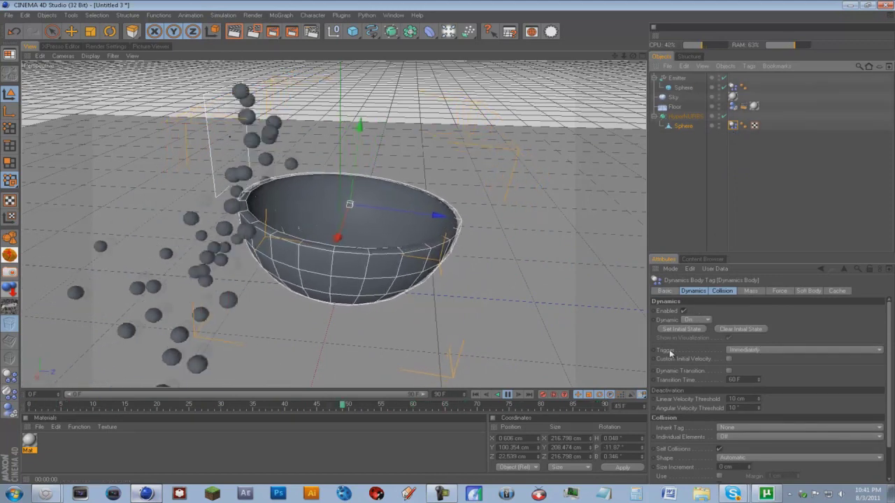
Step: Set the bowl's dynamics trigger to At Velocity Peak and its collision shape to Static Mesh
click(743, 355)
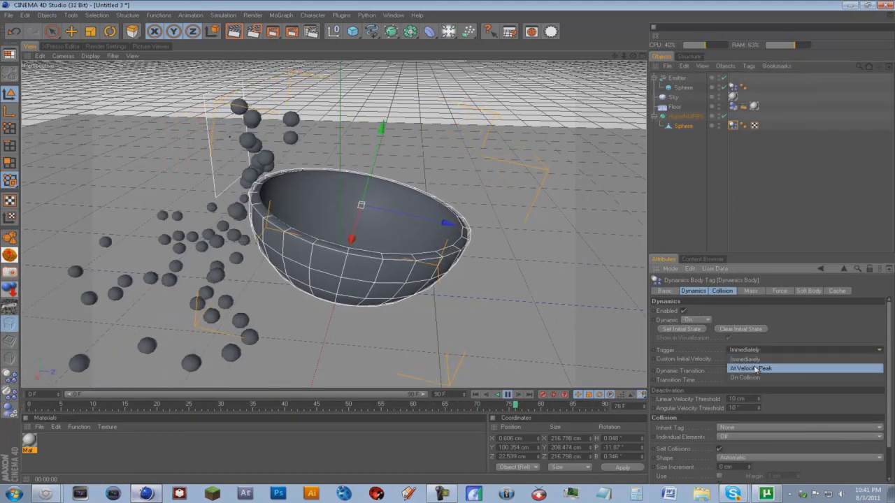
click(754, 366)
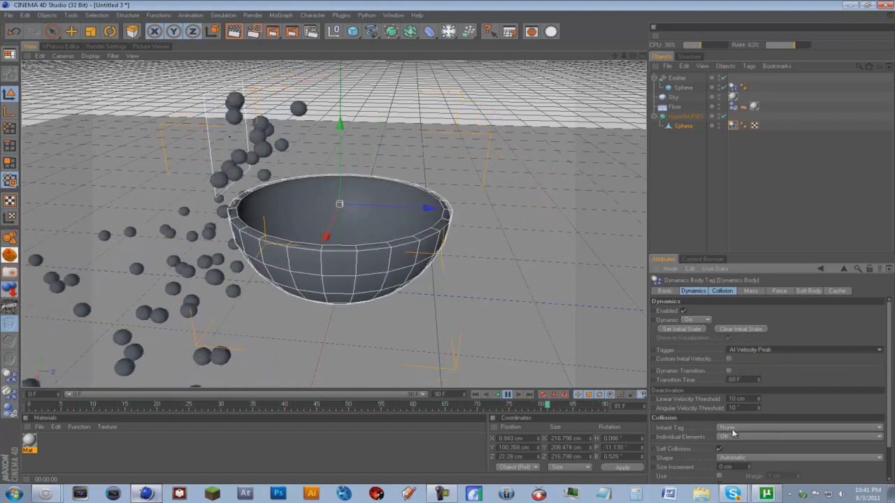
click(731, 457)
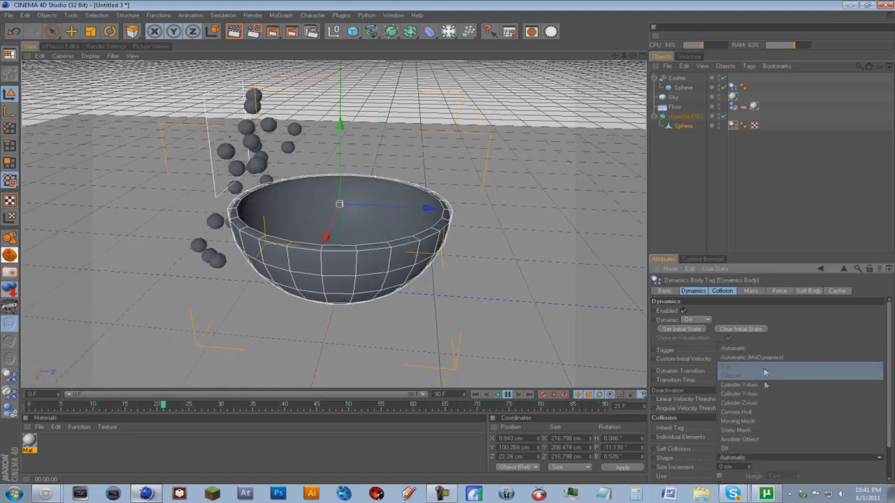
click(754, 426)
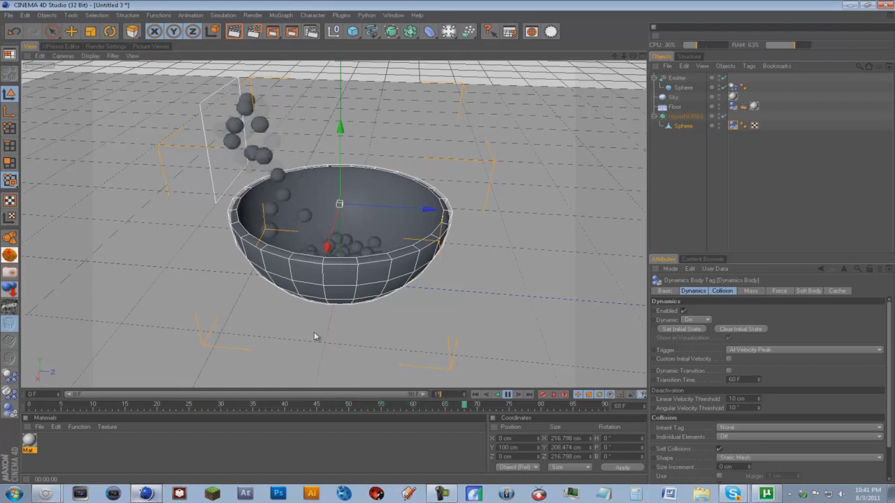
Step: Extend the animation to 150 frames, preview the balls falling into the bowl, and stop playback
key(Return)
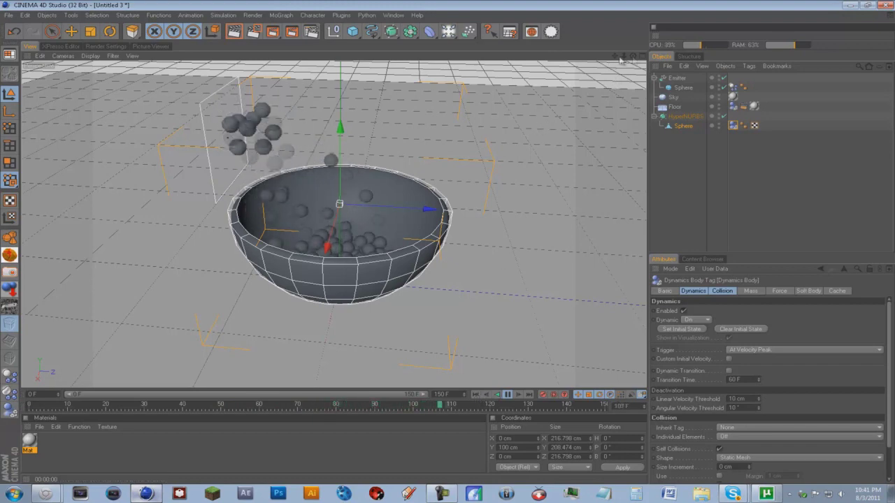
drag(632, 56, 448, 246)
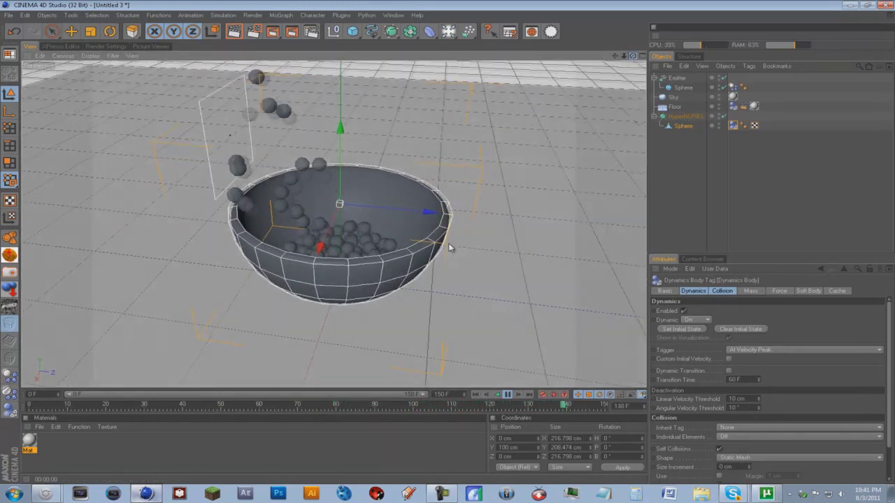
click(508, 396)
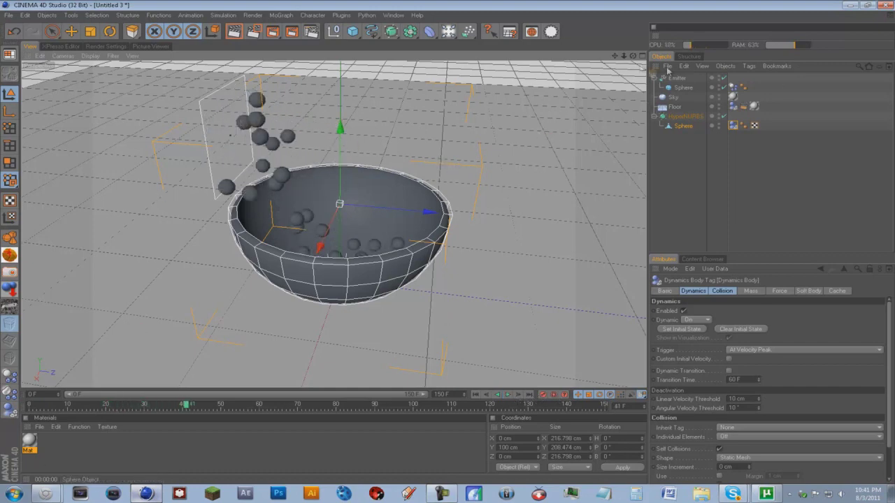
drag(633, 56, 449, 245)
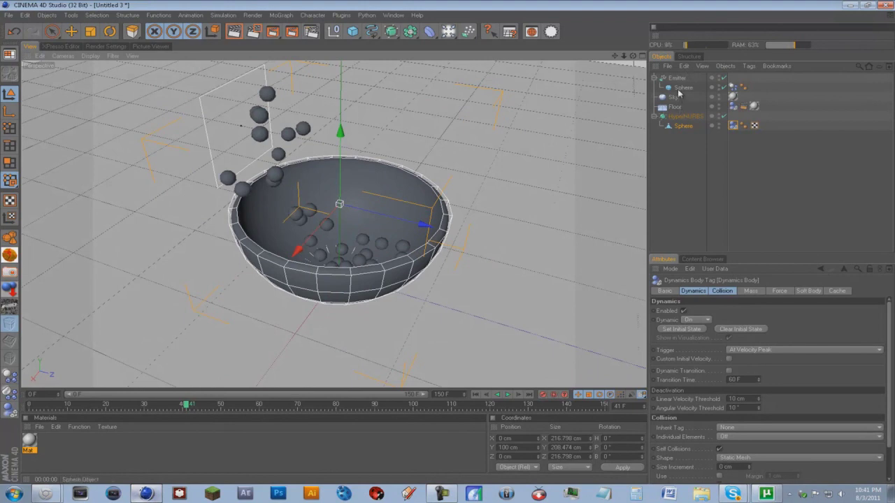
Step: Duplicate the Emitter's rigid-body sphere twice inside the Emitter
click(677, 88)
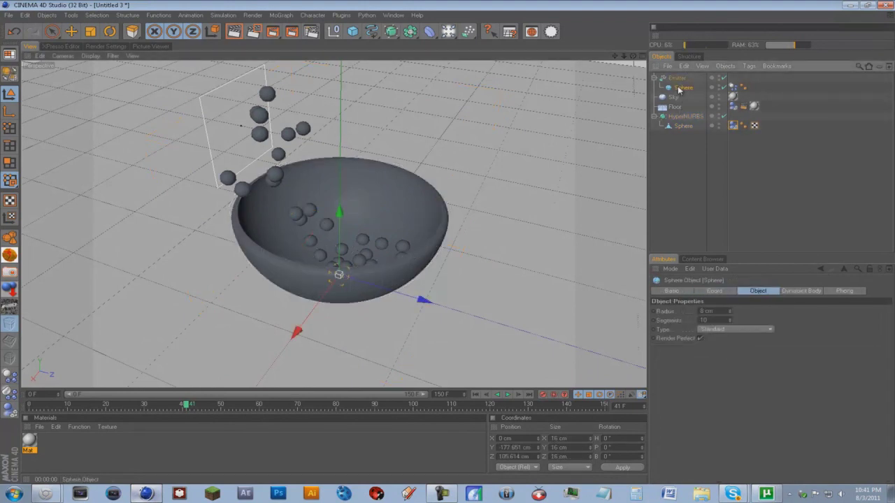
ctrl+drag(681, 92, 683, 102)
Step: Create a new material and set its color to pure red (255, 0, 0)
double_click(57, 450)
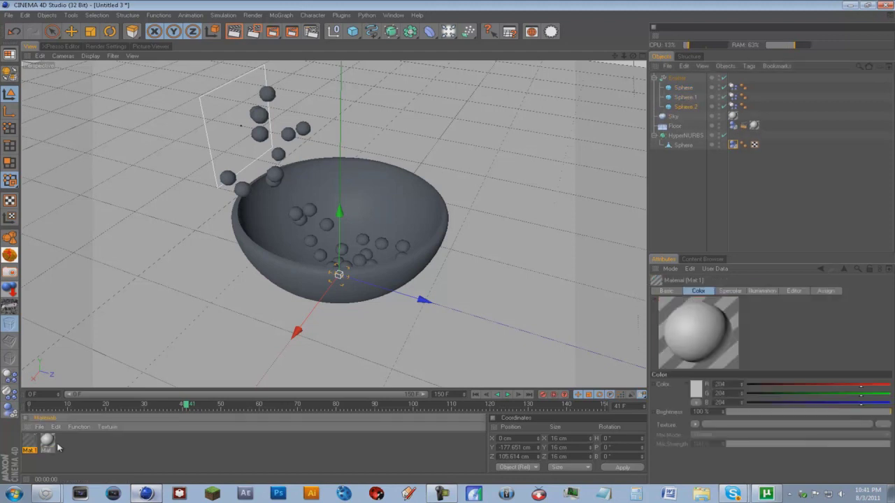
double_click(29, 441)
click(293, 104)
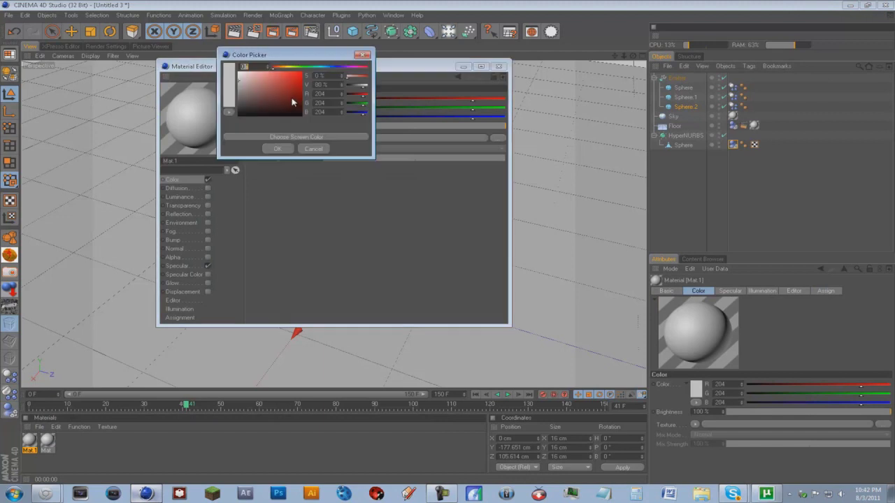
click(278, 148)
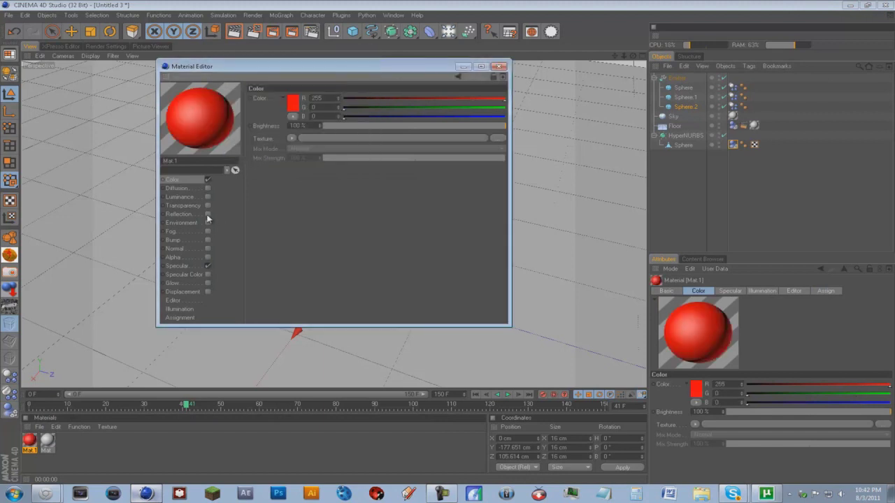
Step: Enable reflection on the red material with a Fresnel texture, 6% brightness and 30% mix strength
click(207, 214)
click(294, 147)
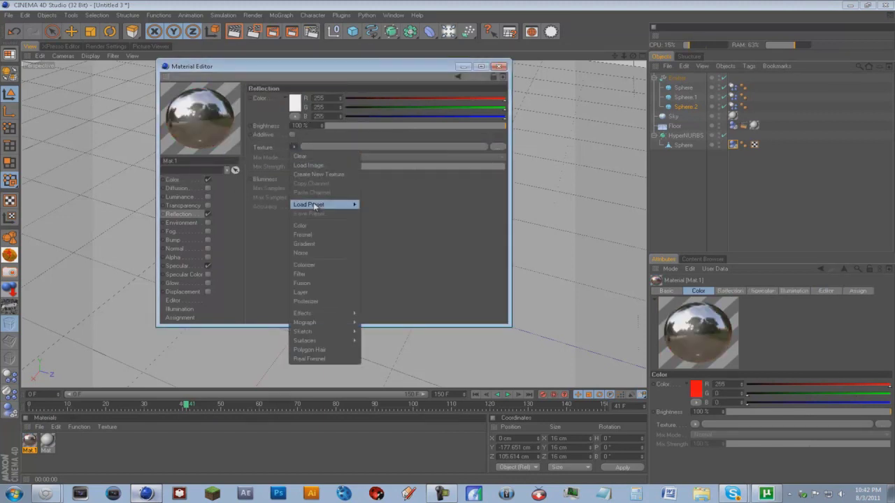
click(326, 233)
click(327, 126)
click(334, 126)
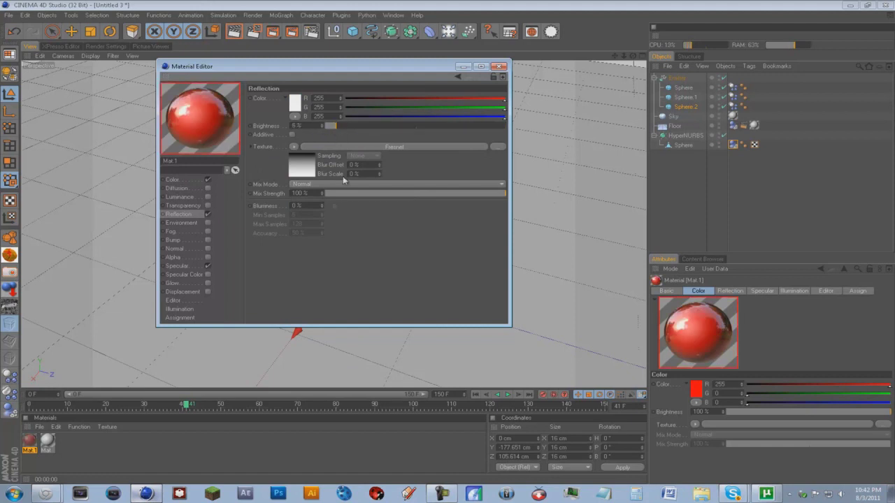
click(359, 194)
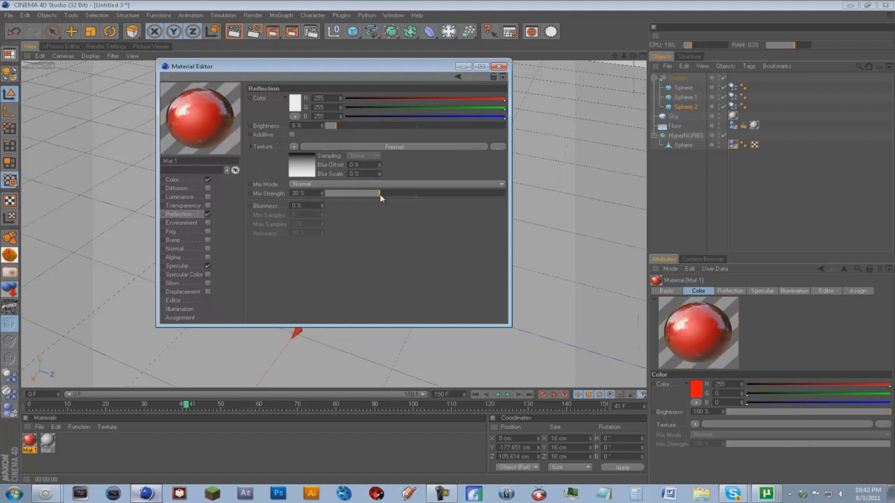
Step: Duplicate the red material and set the copy's color to blue (46, 0, 255)
drag(341, 78, 336, 77)
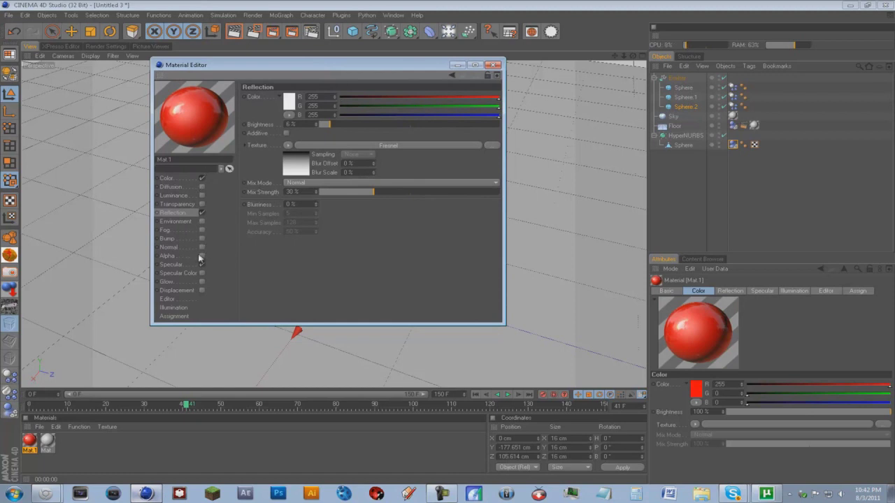
ctrl+drag(30, 441, 46, 443)
click(166, 178)
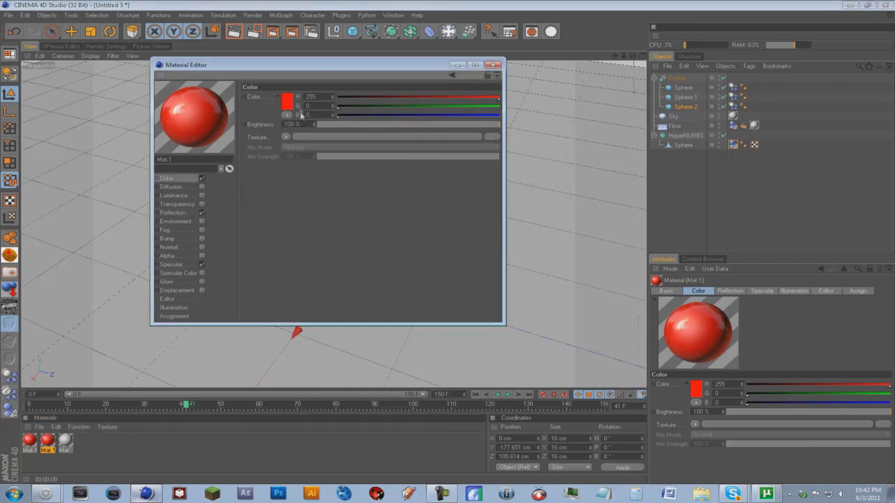
click(286, 103)
click(320, 67)
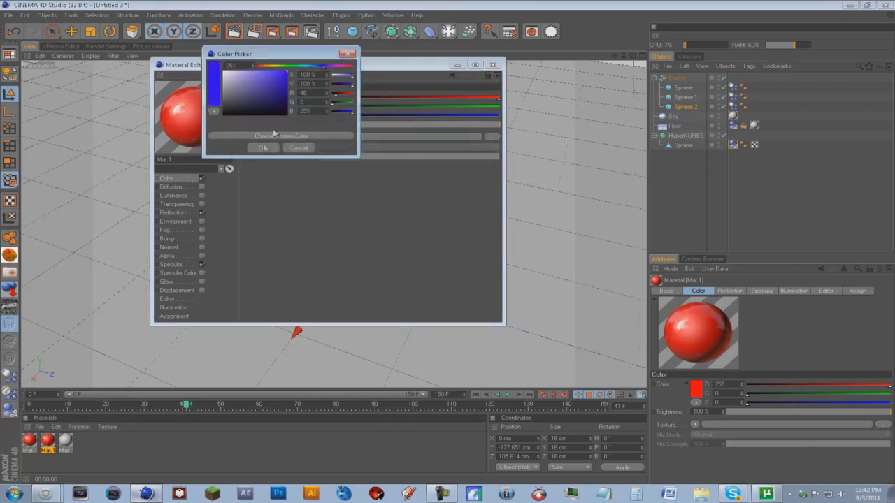
click(262, 148)
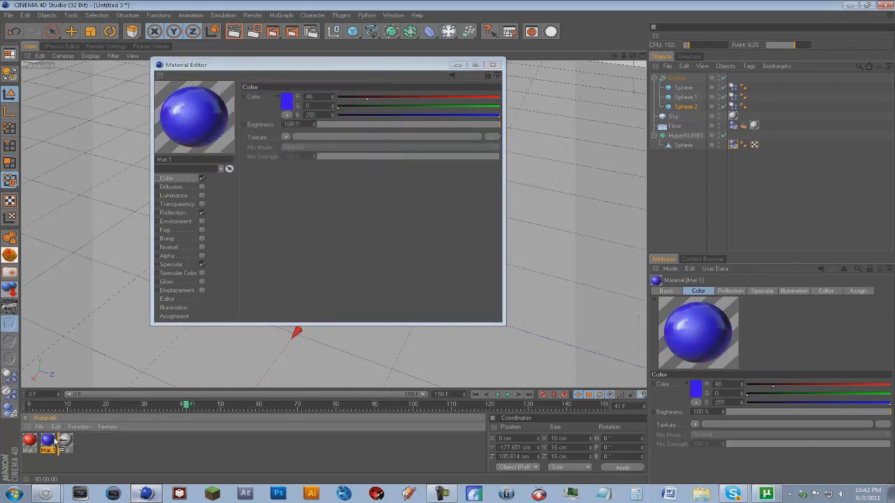
Step: Duplicate the blue material and set the copy's color to golden yellow (255, 204, 0)
click(287, 104)
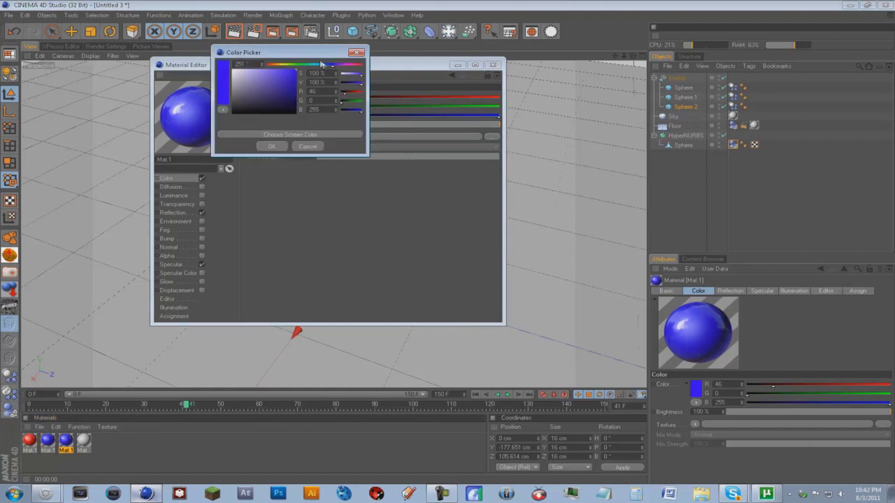
click(346, 65)
drag(347, 66, 280, 69)
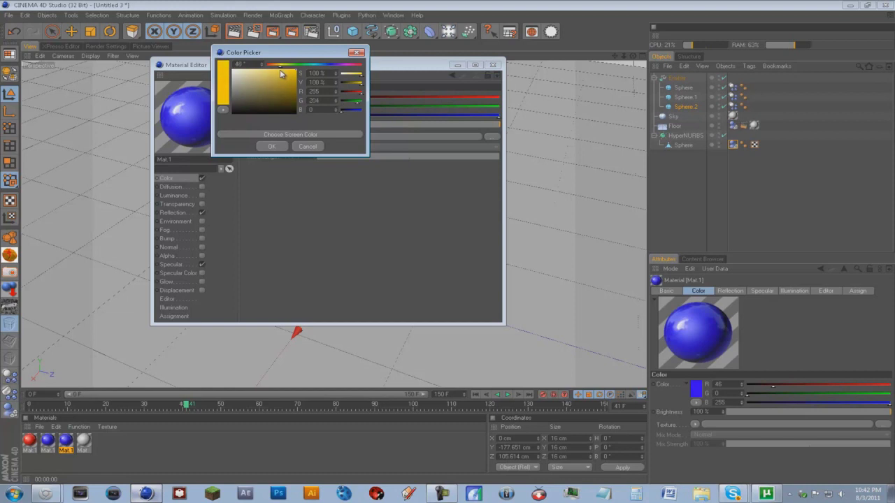
click(271, 146)
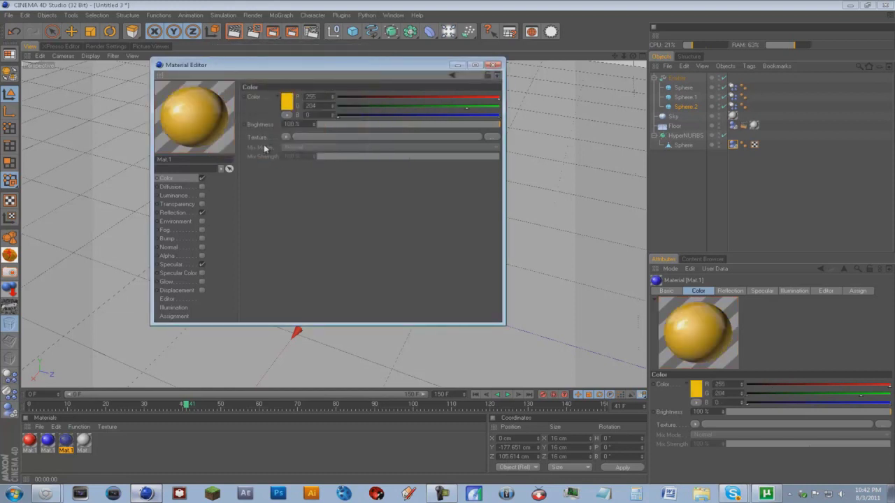
click(496, 65)
Step: Apply the red material to Sphere, the blue one to Sphere.1 and the yellow one to Sphere.2 inside the Emitter
drag(662, 133, 684, 87)
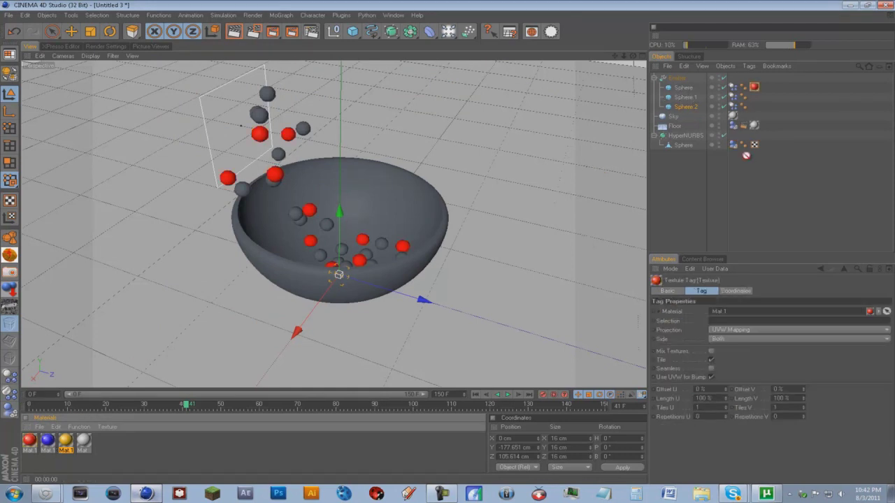
drag(717, 106, 705, 98)
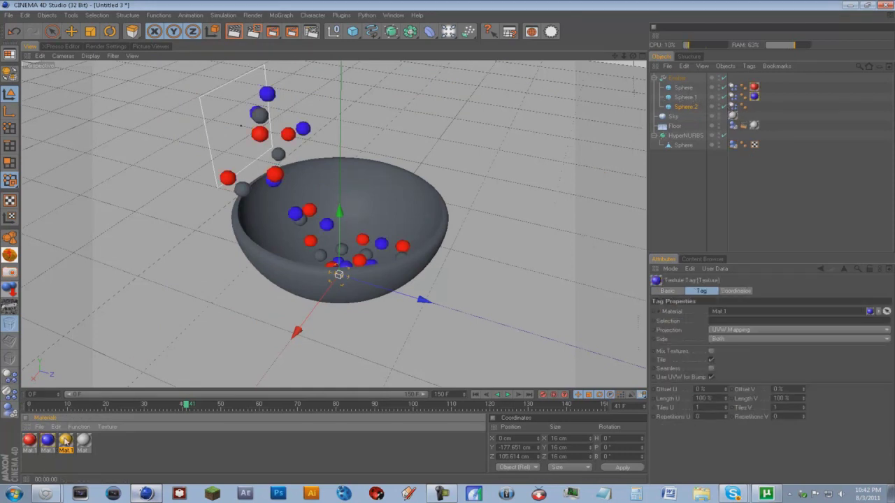
drag(667, 143, 691, 106)
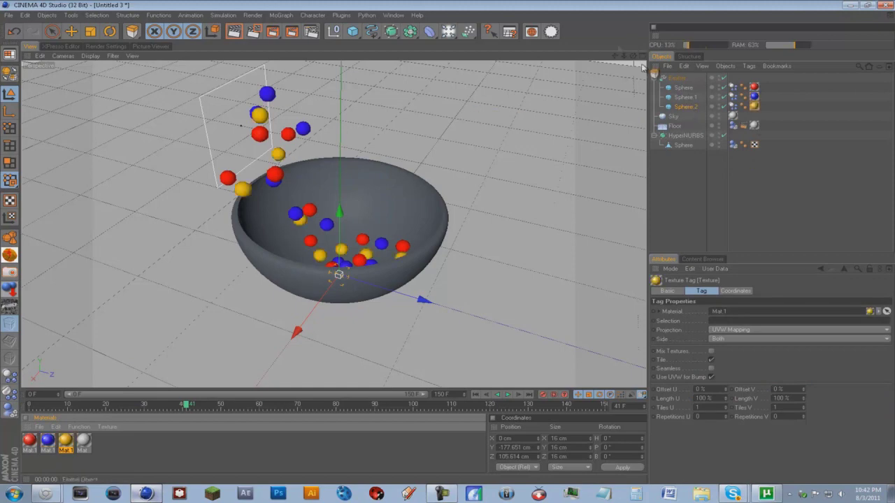
Step: Create a new material and set its color to medium gray (156, 156, 156)
drag(632, 56, 449, 245)
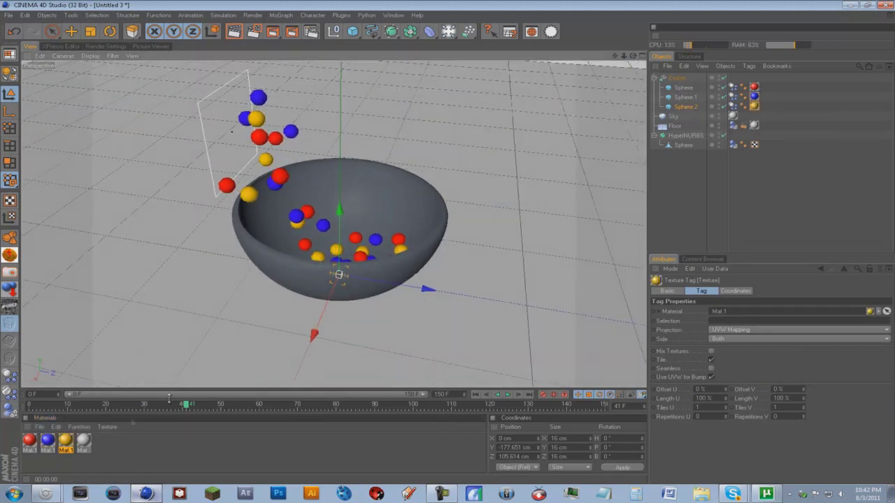
double_click(114, 443)
double_click(35, 441)
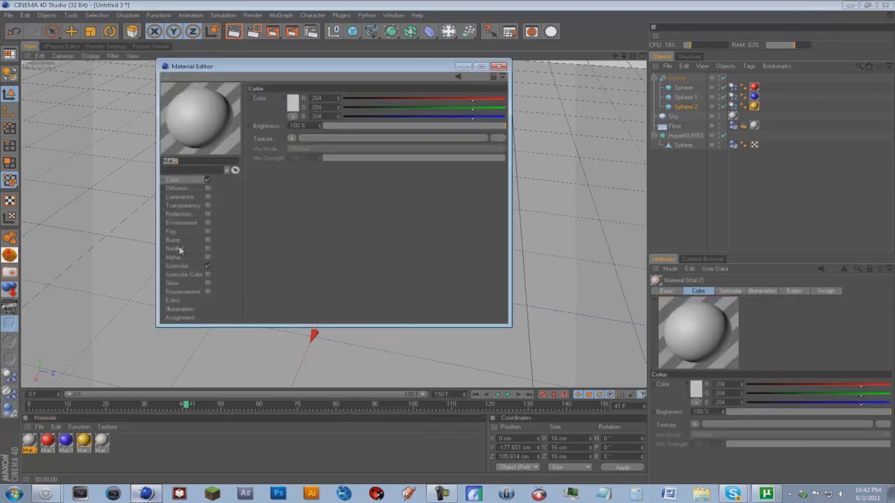
click(194, 180)
click(293, 102)
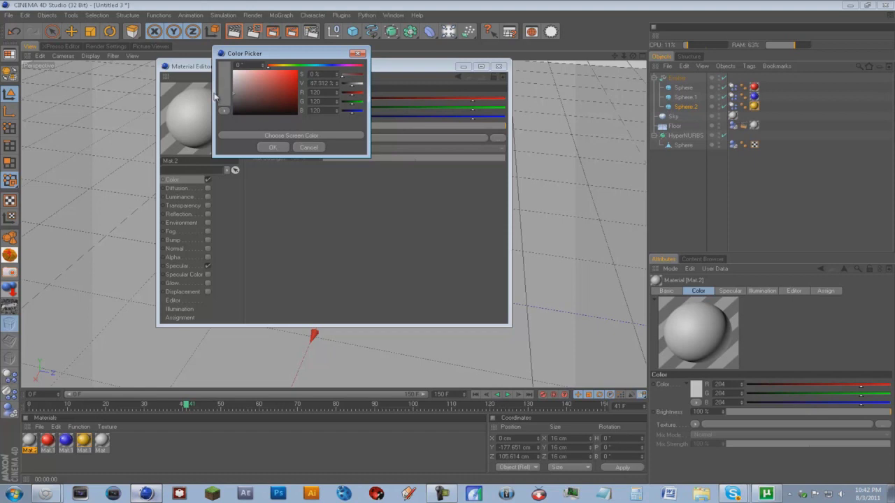
drag(215, 96, 214, 88)
click(274, 147)
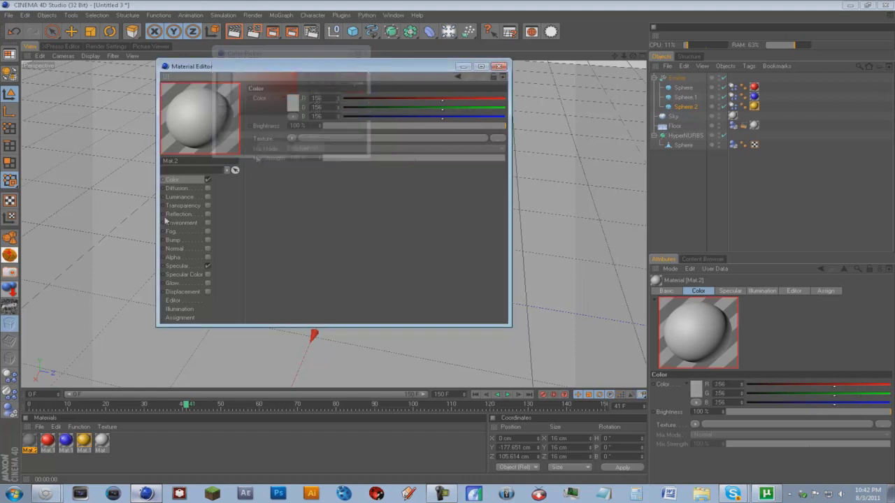
Step: Enable reflection on the gray material with a Fresnel texture, 5% brightness and 24% mix strength, and apply it to the bowl's sphere
click(210, 214)
click(293, 148)
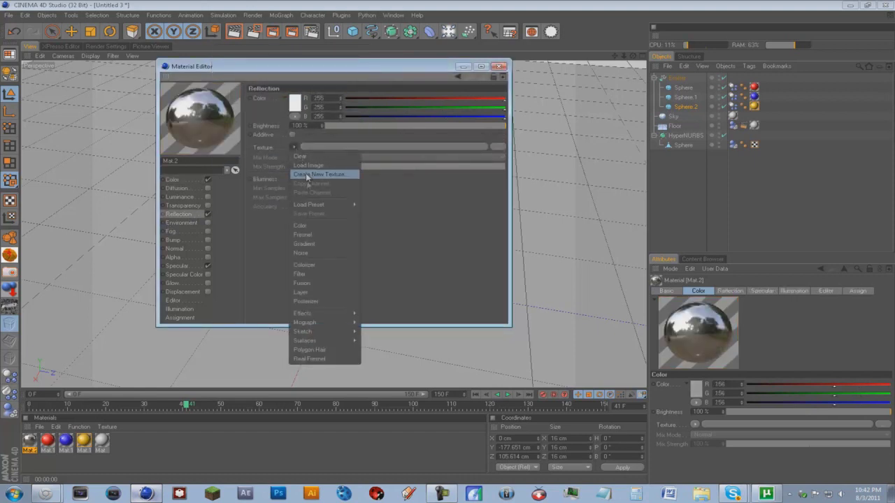
click(303, 234)
drag(380, 125, 329, 125)
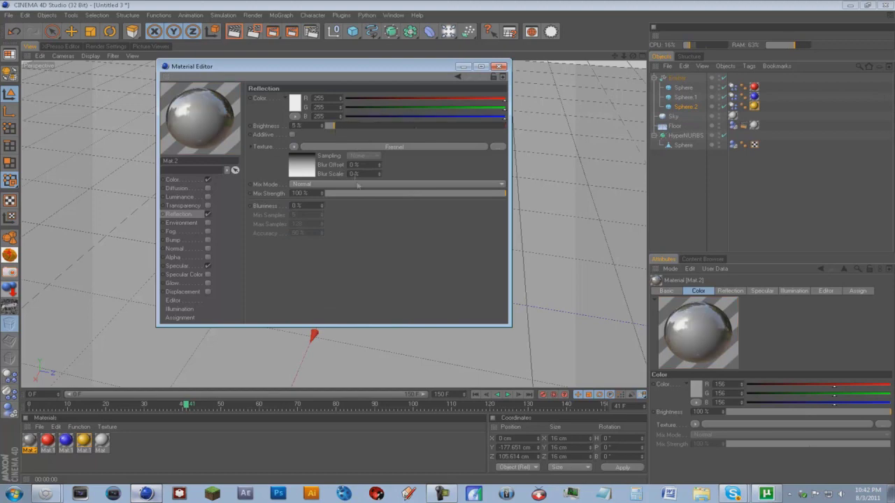
click(369, 193)
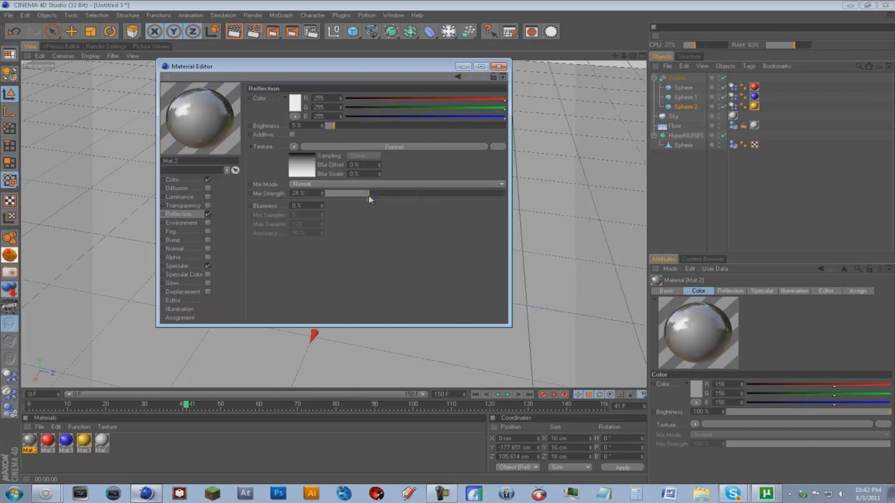
click(499, 66)
drag(252, 346, 375, 278)
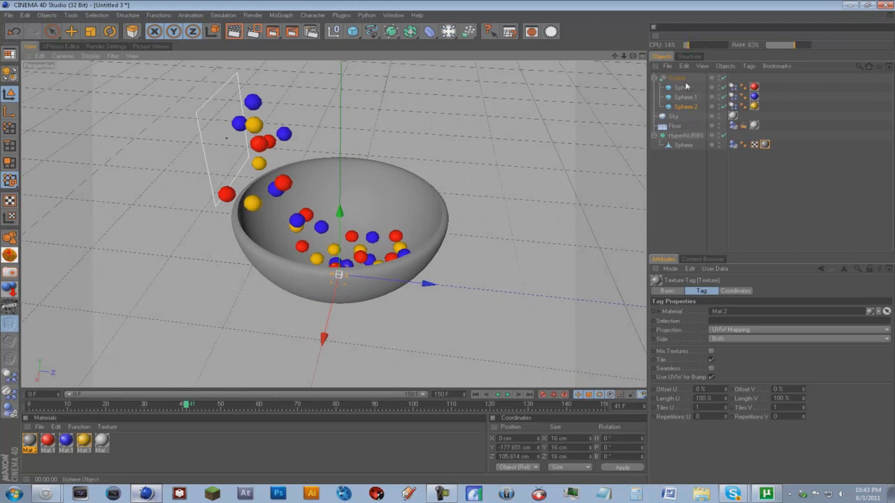
Step: Play the animation from the start to frame 39 and render that frame in the viewport
click(475, 394)
click(506, 396)
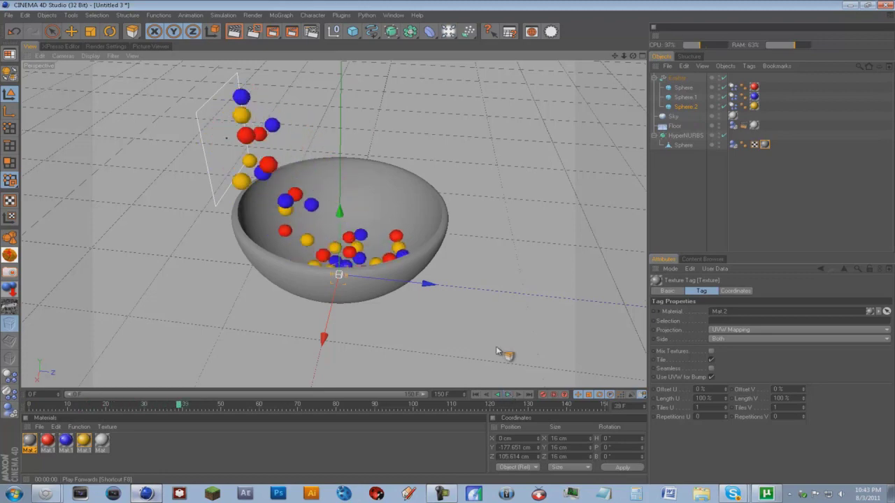
key(ctrl+r)
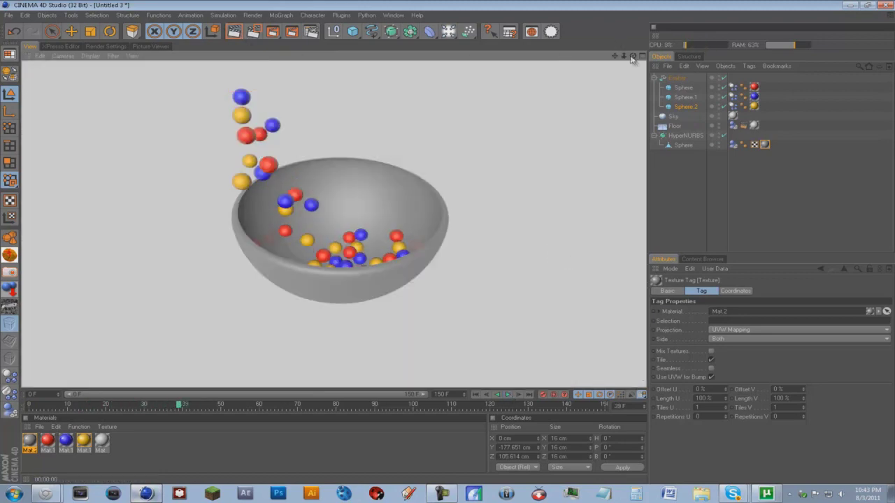
Step: Add a 400 × 400 cm plane, rotate its bank to 90° so it stands upright, and raise it above the bowl
drag(634, 57, 448, 246)
click(353, 31)
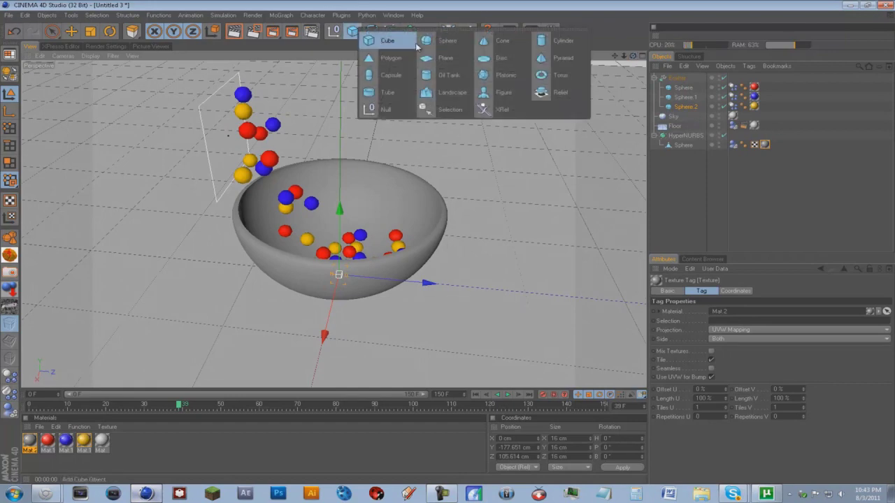
click(426, 57)
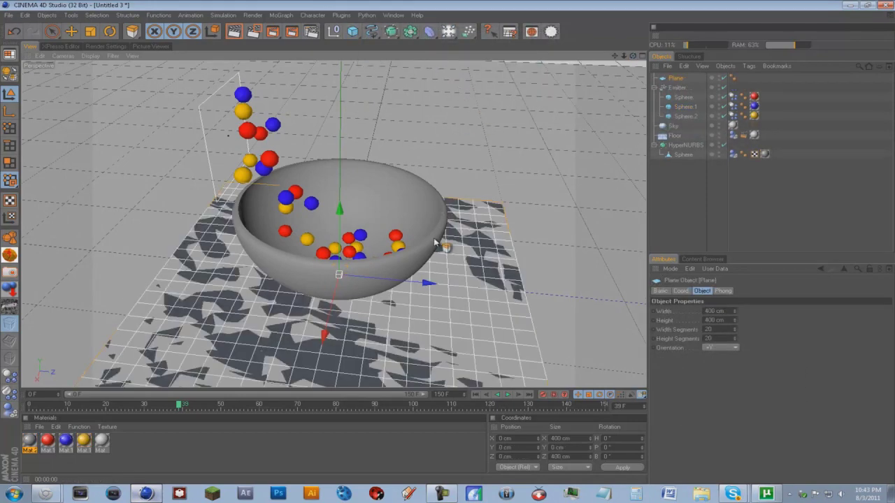
key(r)
drag(334, 280, 336, 299)
key(e)
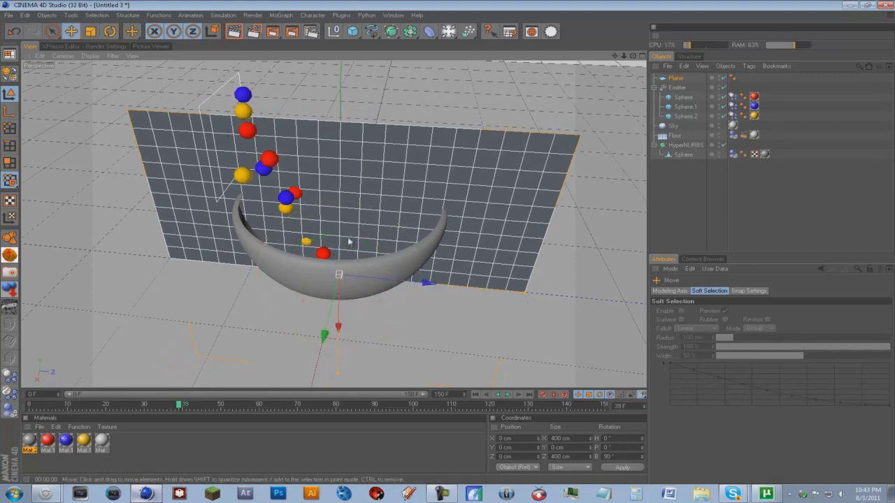
drag(341, 325, 341, 102)
Step: Add a light to the scene and set its type to Area
alt+drag(333, 326, 455, 233)
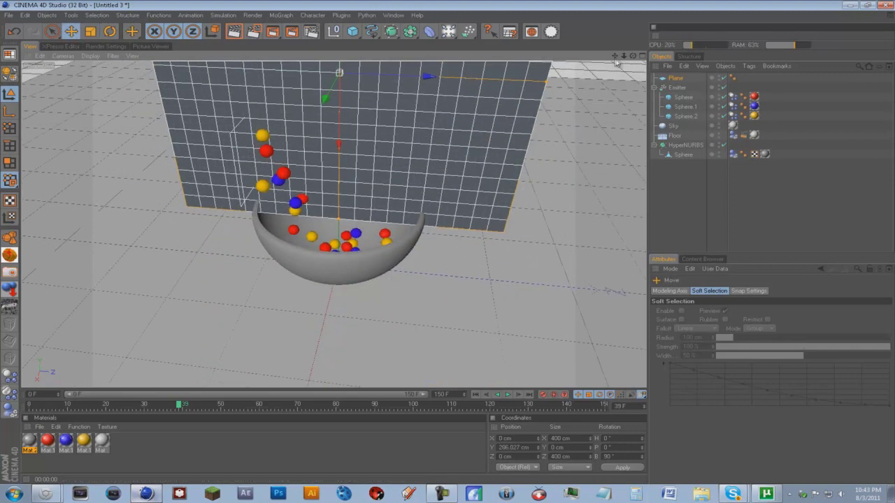
alt+drag(449, 247, 583, 105)
scroll(585, 106, up, 1)
click(449, 32)
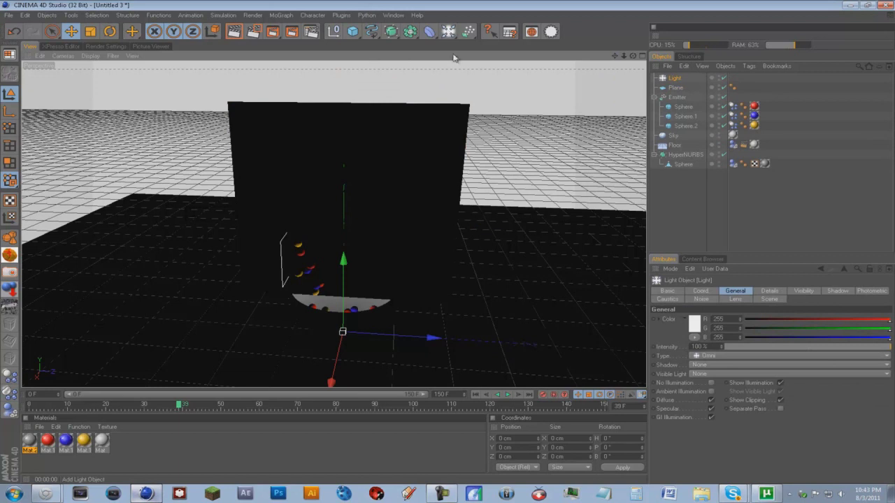
click(678, 80)
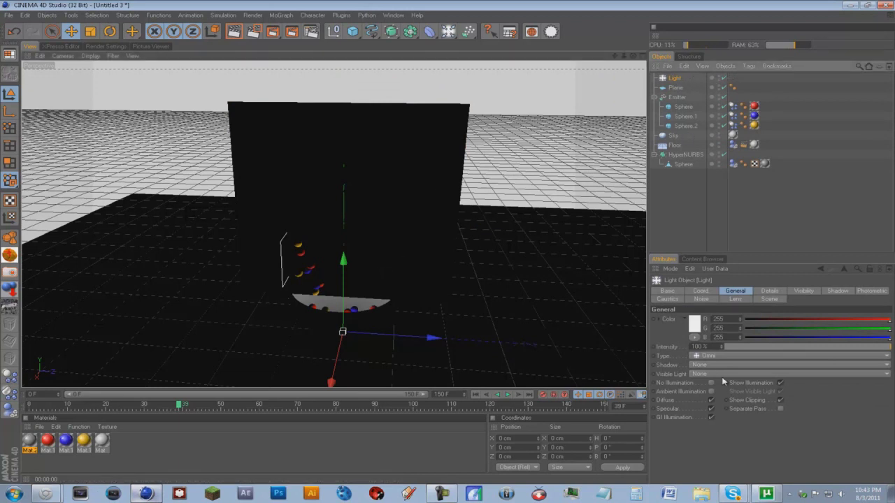
click(711, 360)
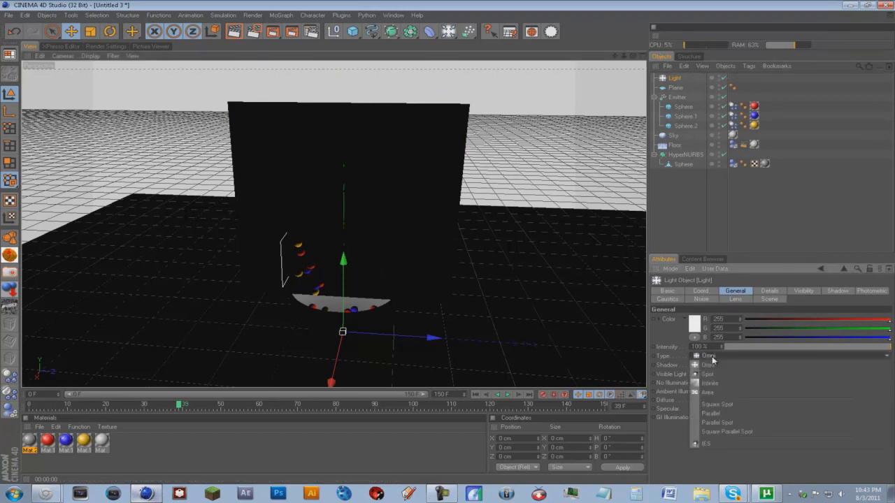
click(707, 394)
Step: Raise the area light to about Y 264 cm and rotate its heading to -90° so it is parallel to the plane
drag(343, 283, 343, 170)
key(r)
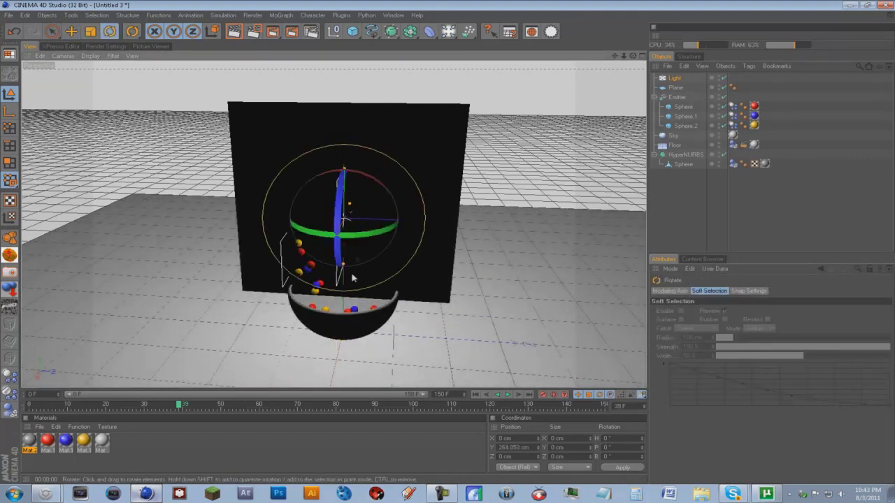
drag(359, 234, 267, 229)
Step: Position the area light just in front of the plane at about X 18 cm, Y 286 cm, and stretch its outline to the plane's size
key(e)
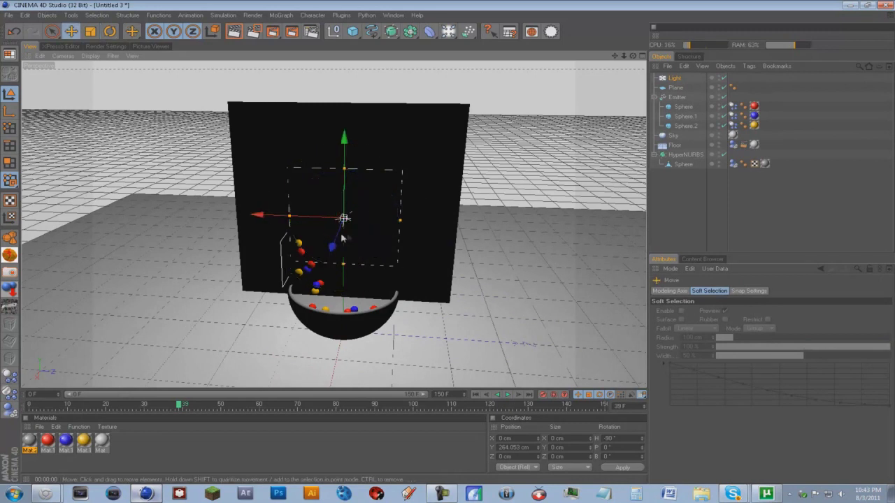
drag(342, 238, 448, 247)
drag(343, 172, 448, 245)
drag(341, 197, 448, 245)
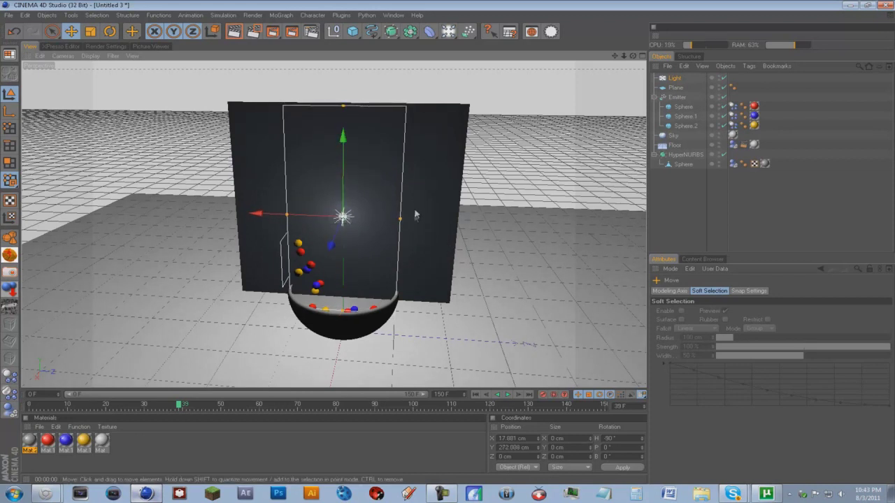
drag(401, 220, 448, 246)
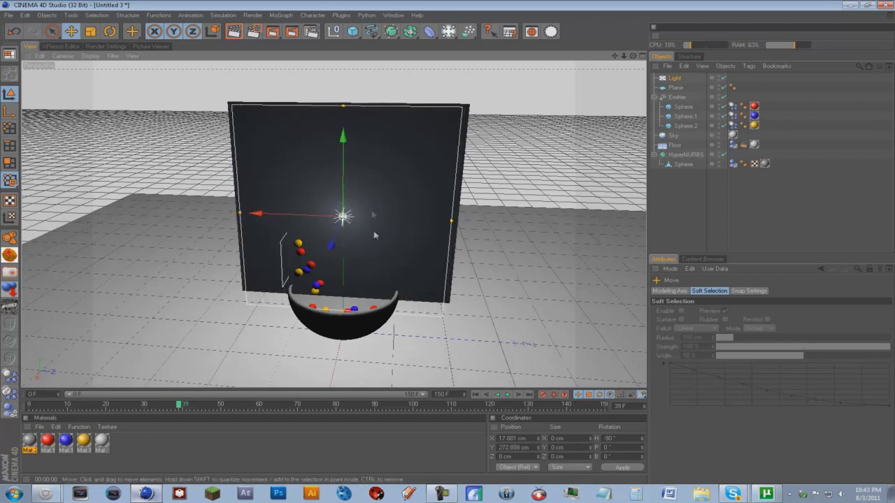
drag(345, 188, 448, 245)
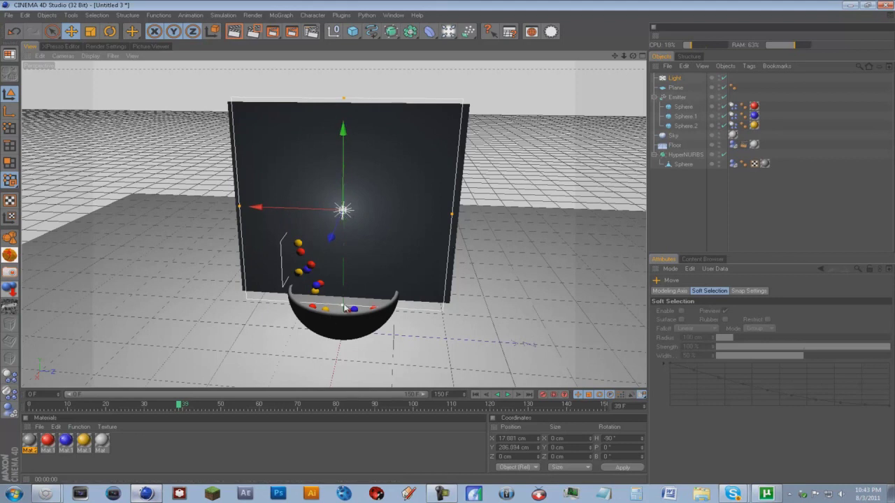
drag(342, 305, 448, 245)
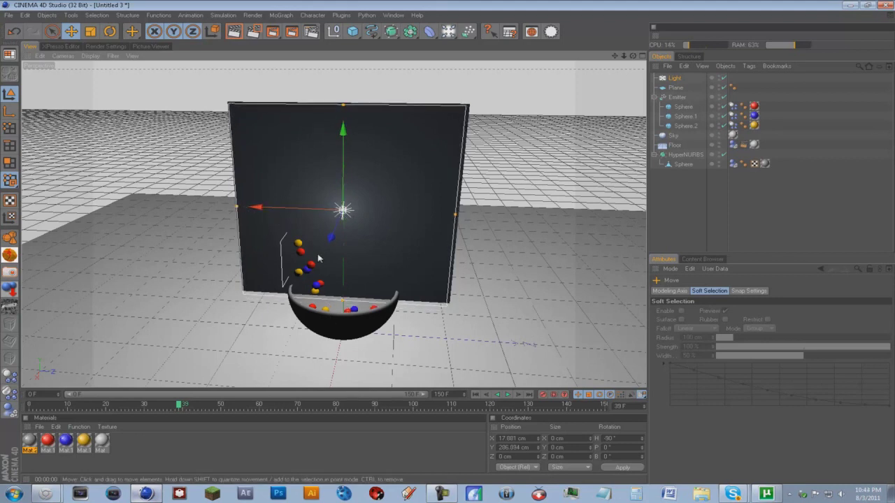
Step: Create a new material with only the Luminance channel enabled and apply it to the upright plane
alt+drag(318, 259, 446, 246)
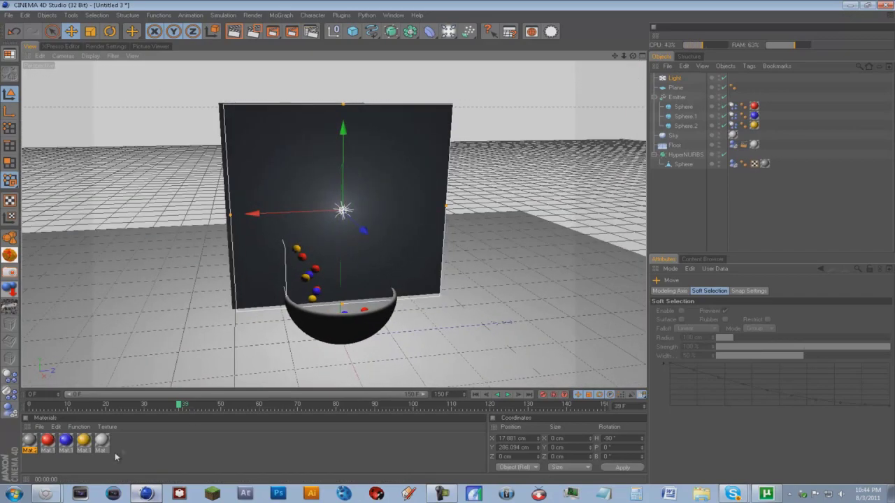
double_click(114, 452)
double_click(29, 440)
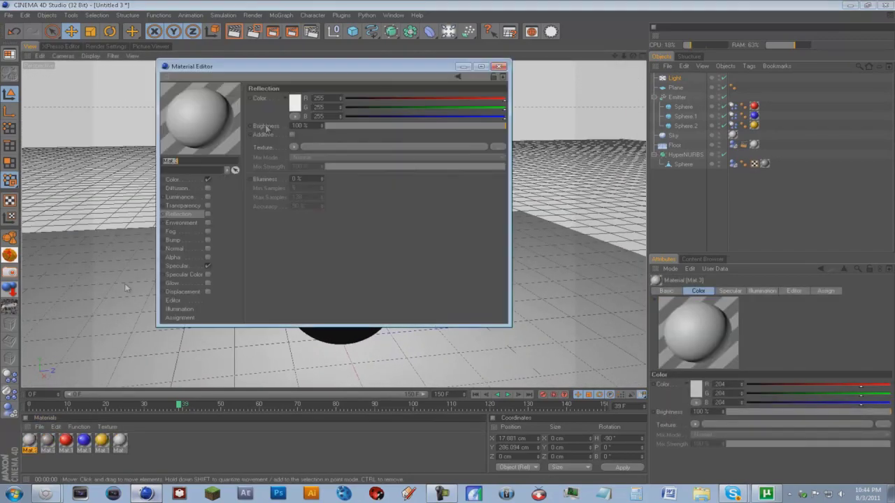
click(207, 205)
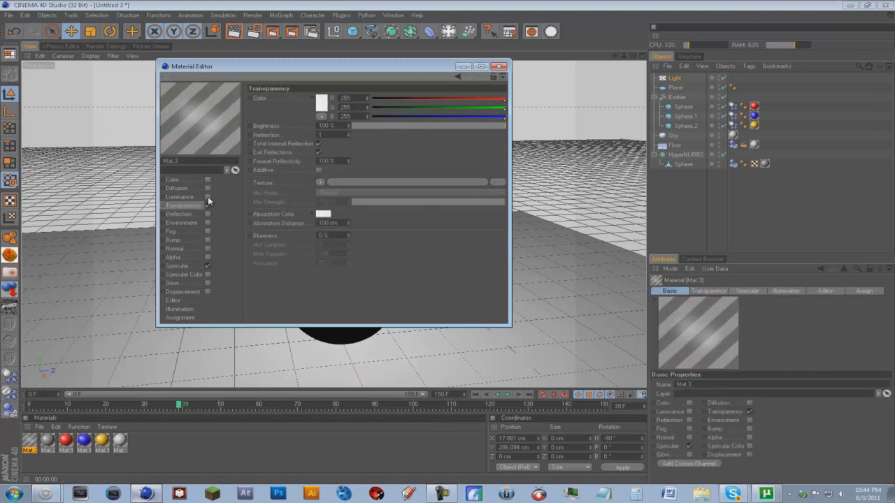
click(207, 206)
click(208, 196)
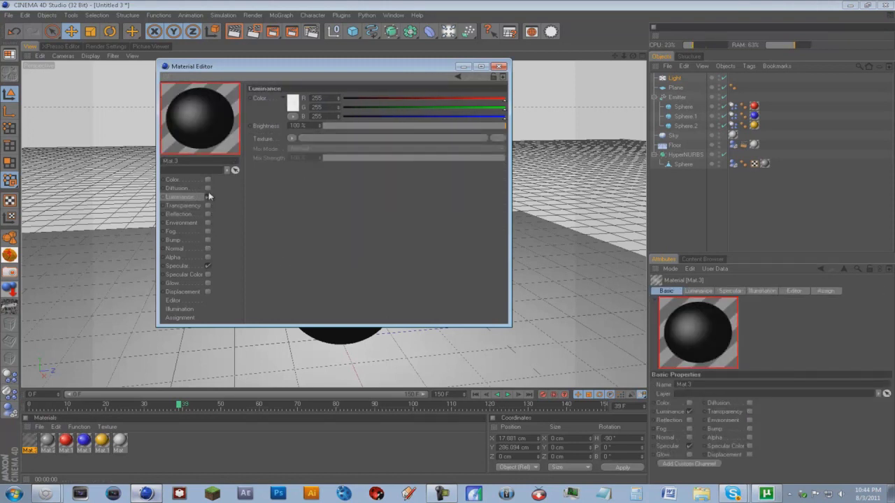
click(208, 265)
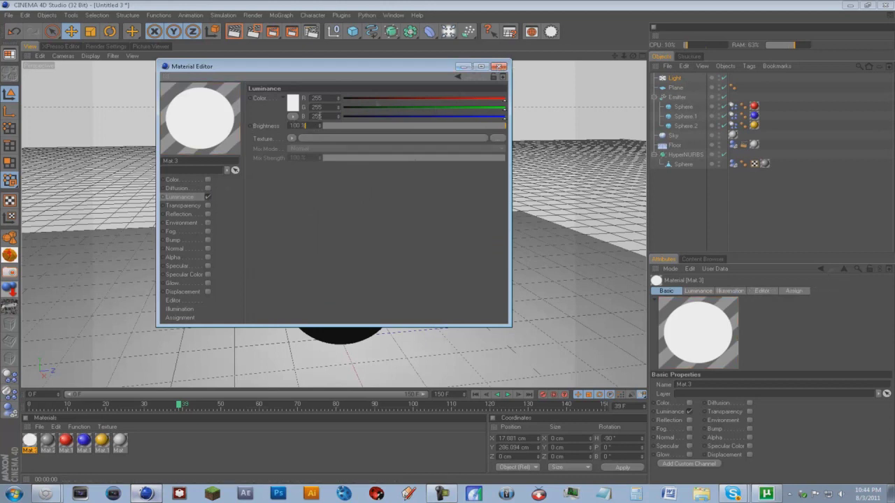
click(499, 66)
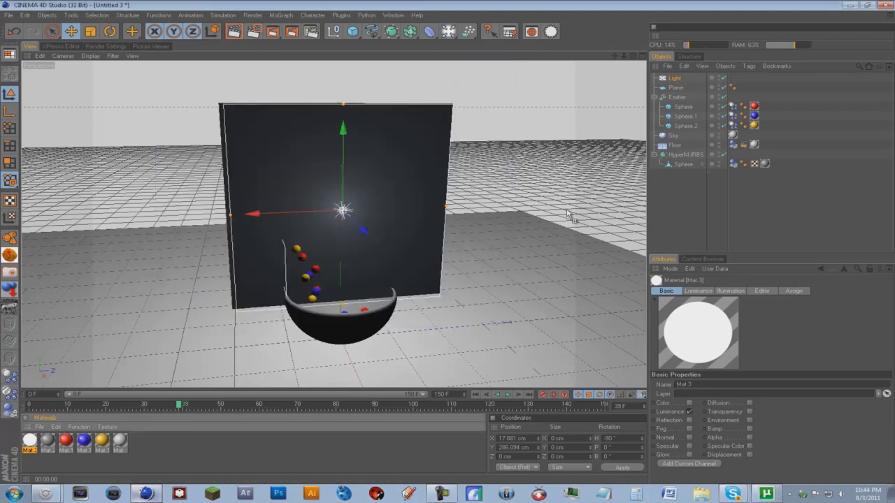
drag(676, 90, 673, 90)
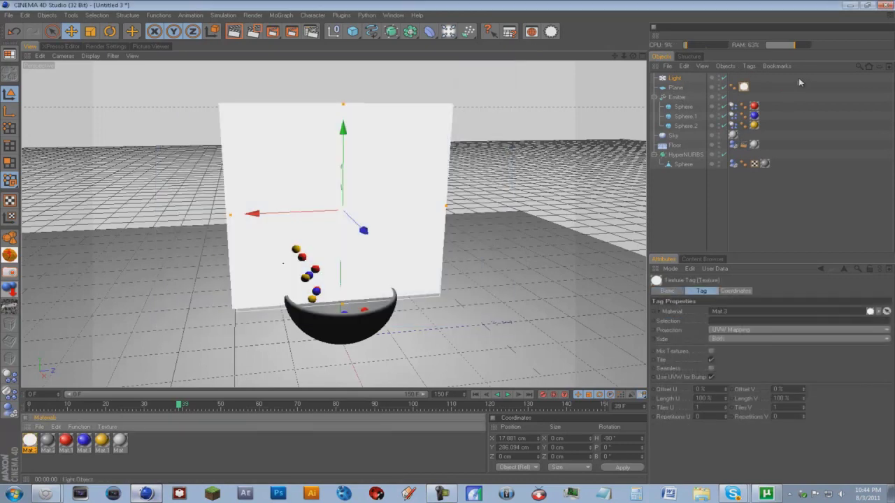
Step: Group the light and the plane, and rotate the group's bank to 90° so it lies horizontally above the bowl
drag(789, 79, 675, 90)
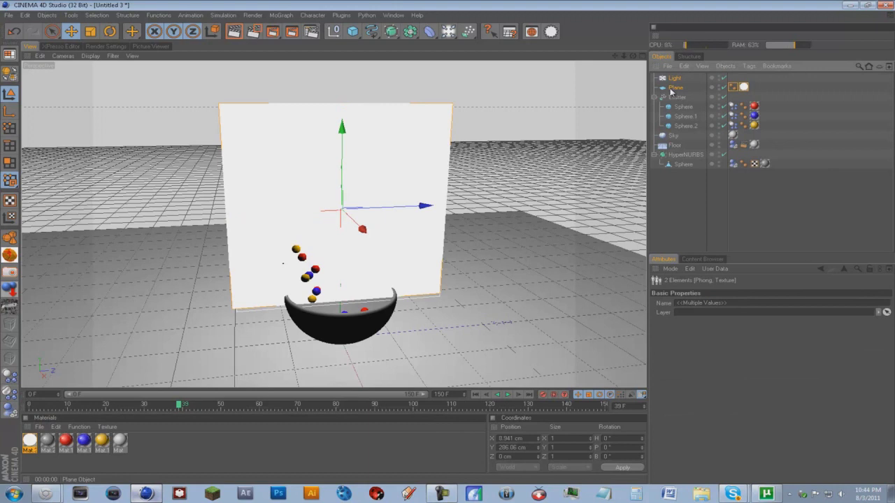
key(alt+g)
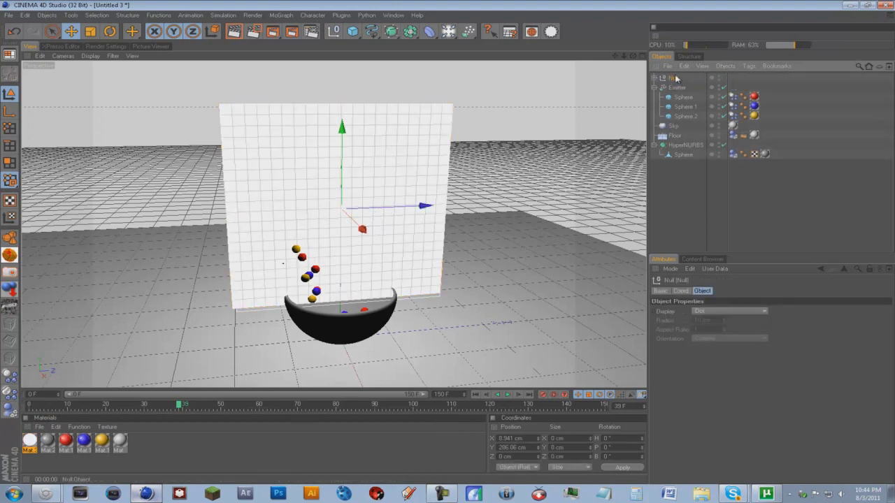
key(r)
drag(357, 224, 351, 306)
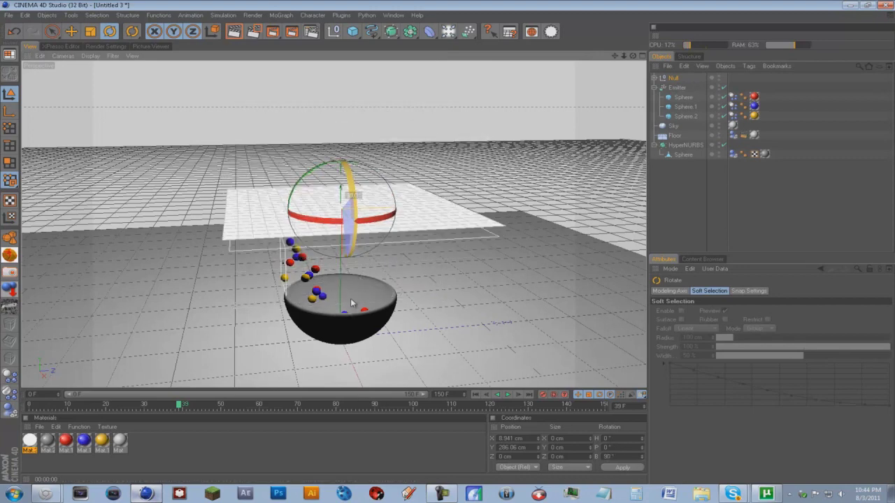
Step: Raise the light and plane group to about Y 403 cm, well above the bowl
key(e)
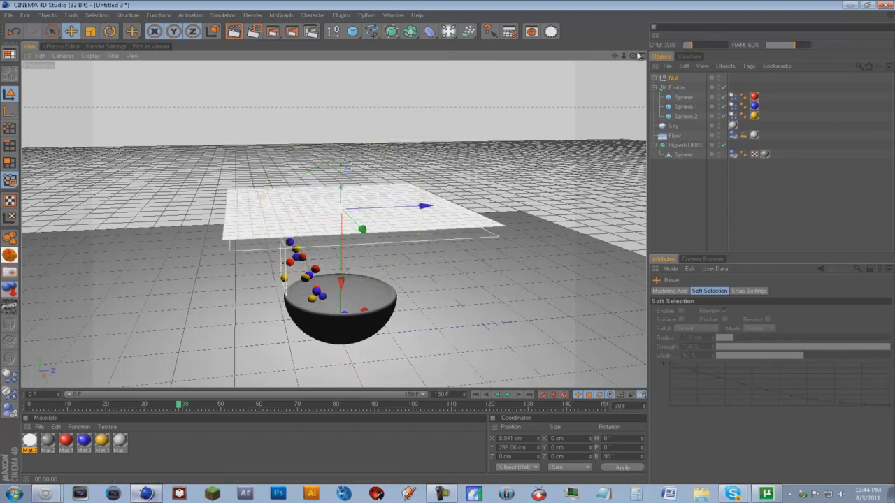
drag(632, 56, 449, 247)
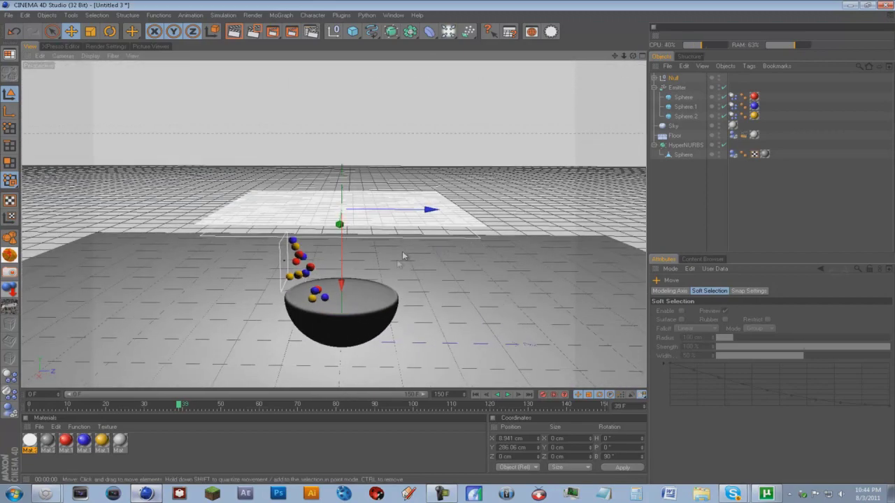
drag(341, 285, 341, 235)
Step: Frame the bowl and the falling balls close up from slightly above, with the light panel out of view
drag(448, 246, 450, 244)
drag(632, 56, 450, 245)
drag(615, 56, 450, 242)
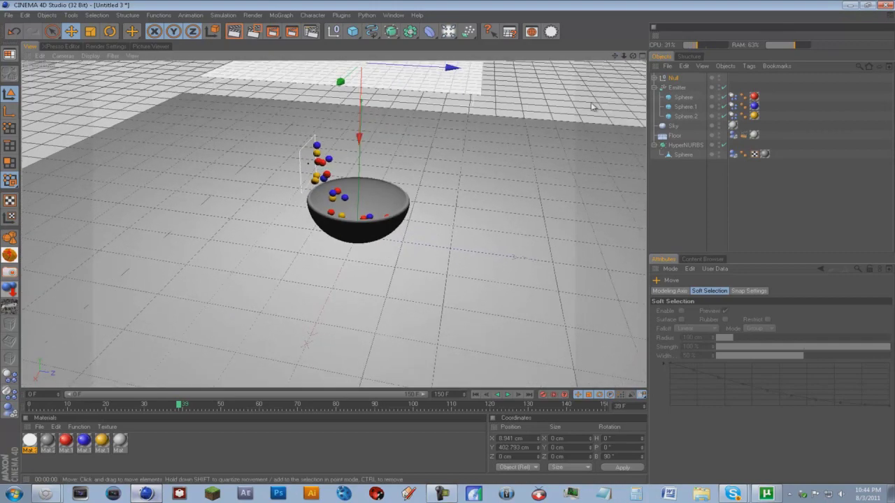
scroll(587, 133, up, 5)
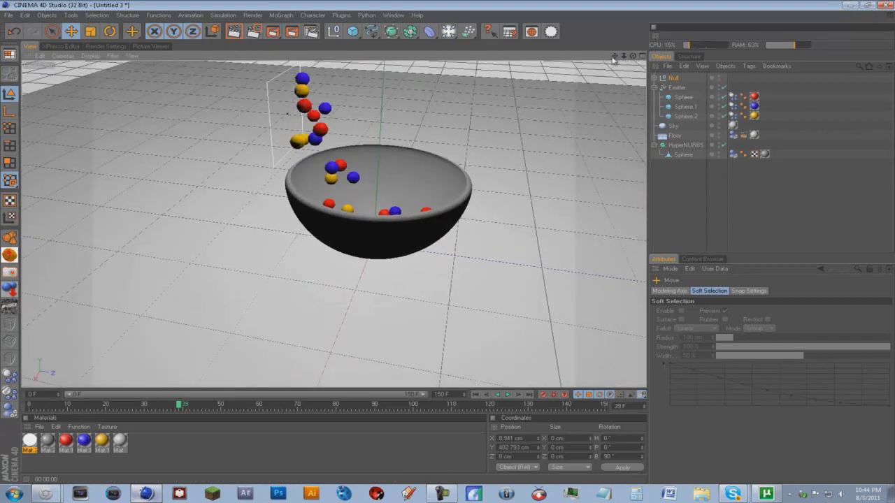
drag(615, 56, 449, 245)
scroll(562, 147, up, 2)
scroll(564, 147, up, 1)
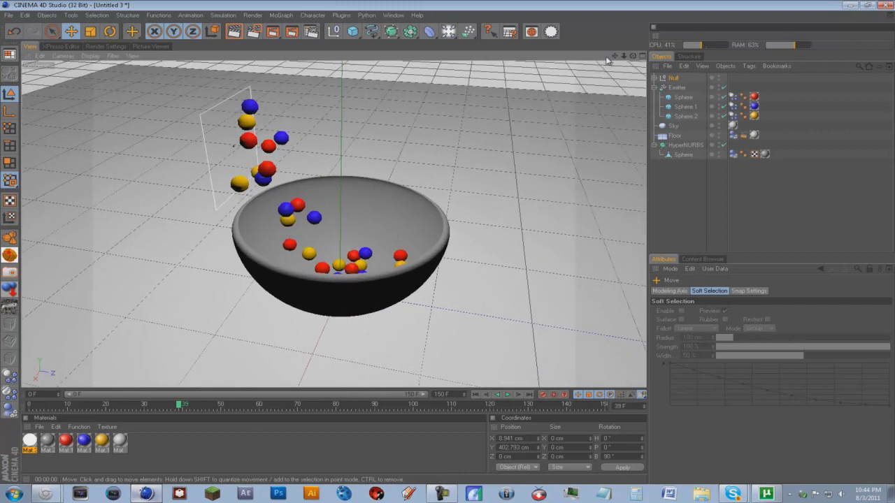
drag(614, 55, 449, 248)
Step: Add Global Illumination with the irradiance cache's stochastic samples and record density set to Low, and render the view
click(105, 46)
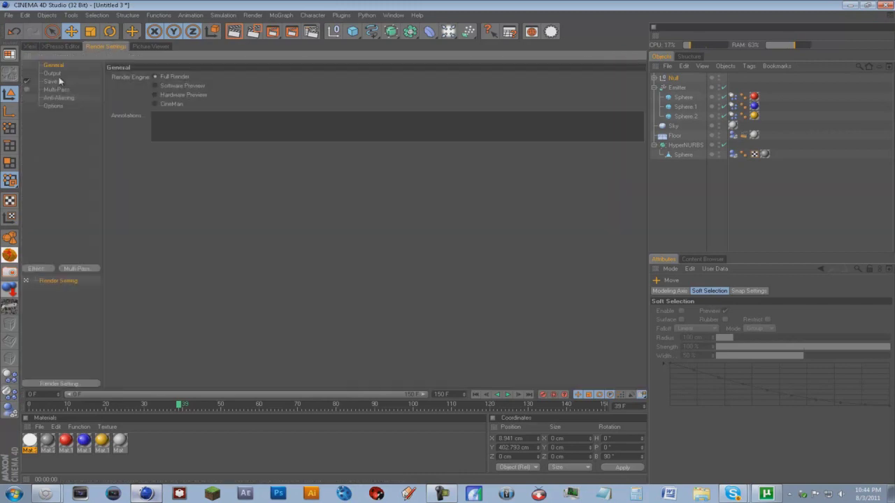
click(35, 268)
click(77, 343)
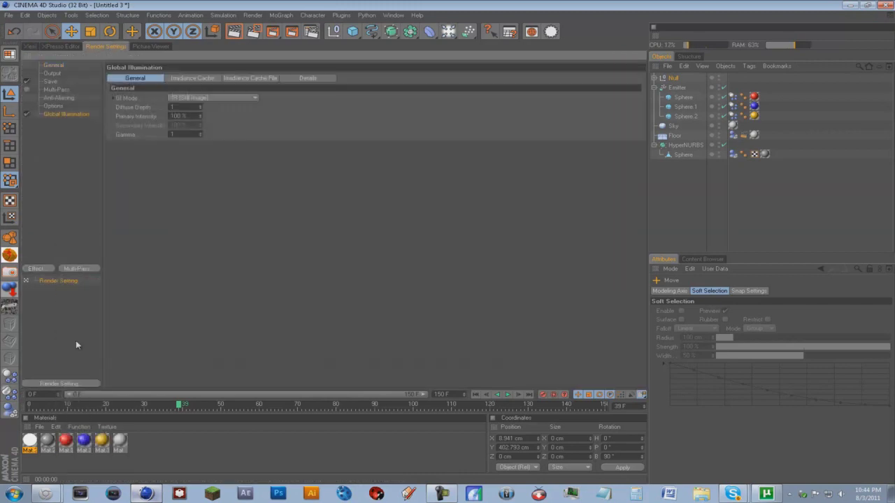
click(179, 78)
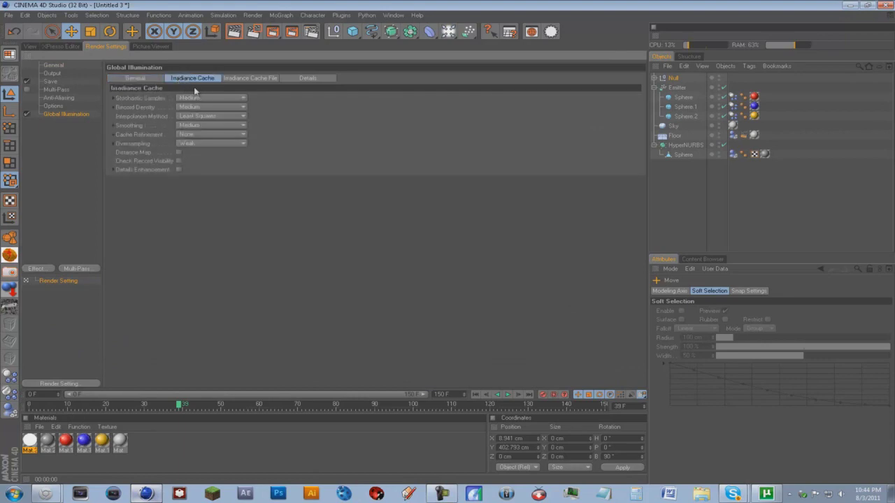
scroll(195, 99, up, 1)
scroll(195, 107, up, 1)
click(31, 47)
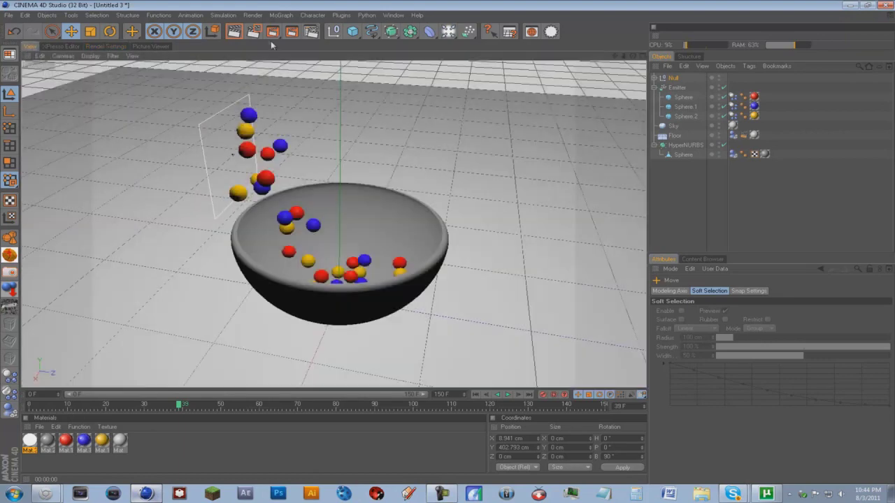
click(233, 32)
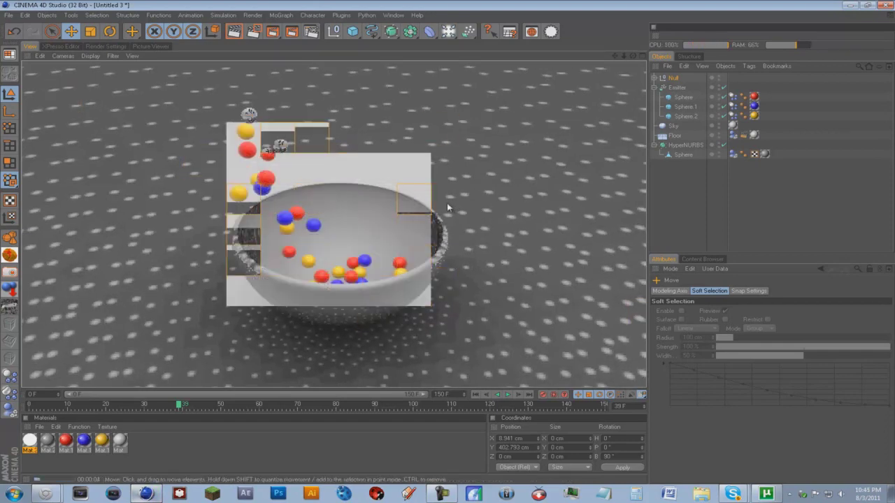
Step: Set the grouped area light's shadow to Shadow Maps (Soft) and render the view
click(654, 78)
click(674, 87)
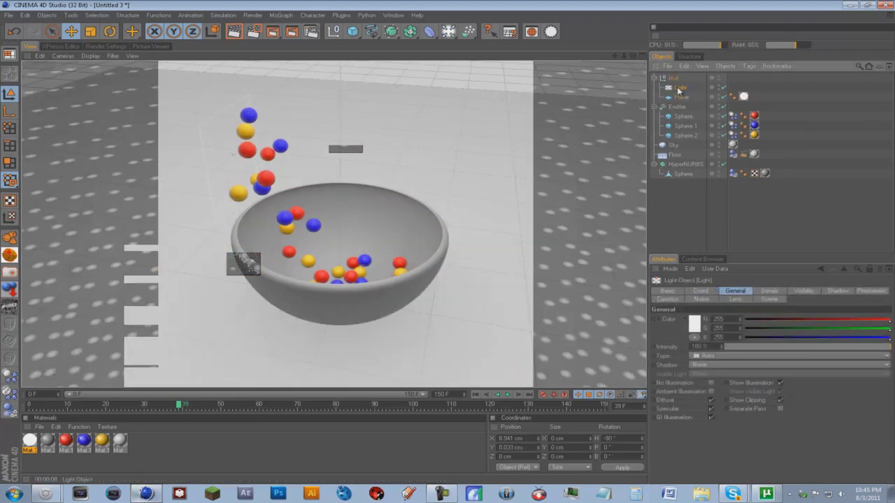
click(733, 364)
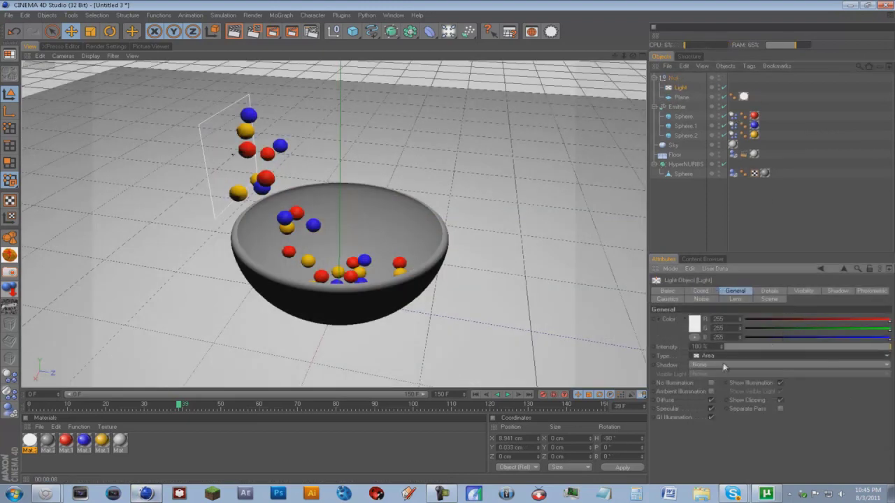
click(731, 388)
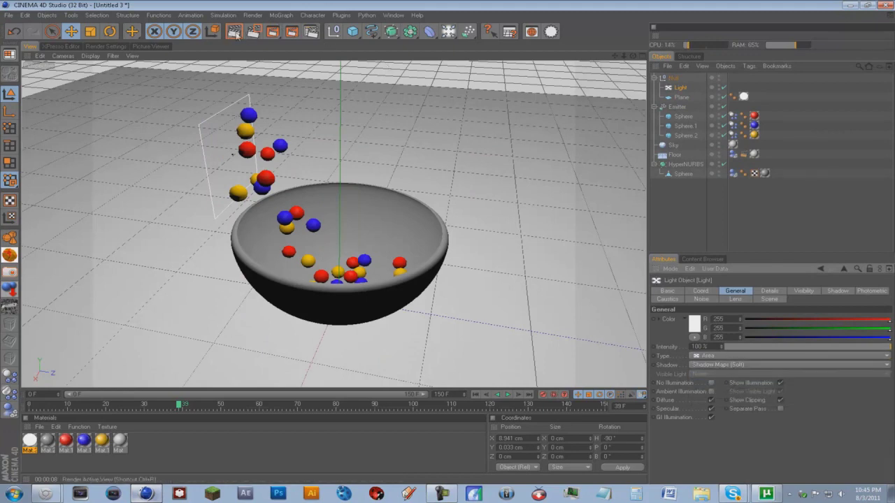
key(ctrl+r)
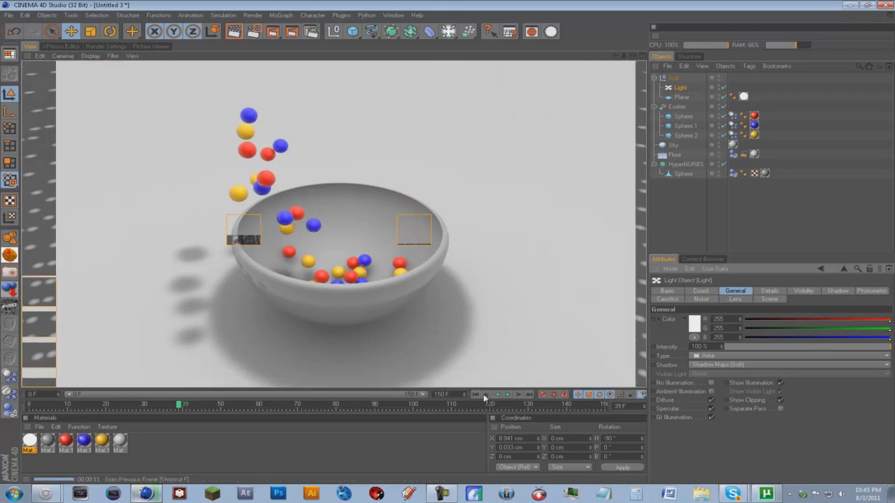
Step: Add the Ambient Occlusion effect to the render settings and render the view
click(99, 47)
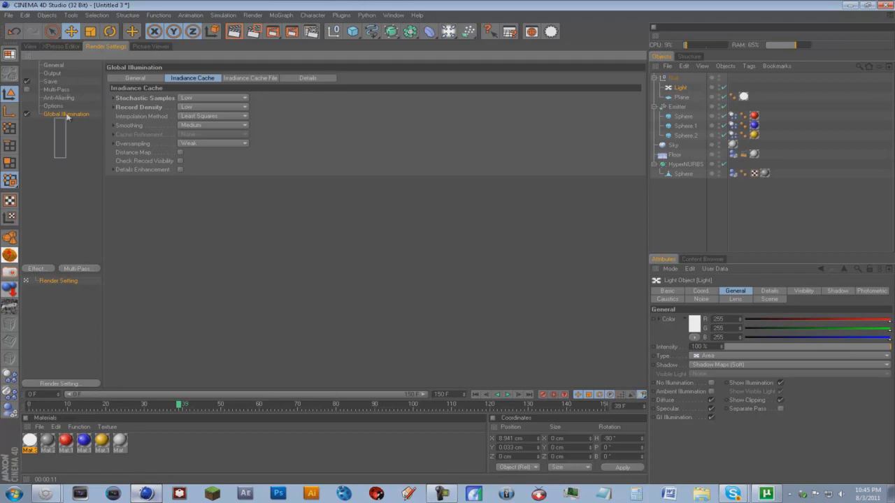
drag(68, 117, 64, 81)
click(35, 268)
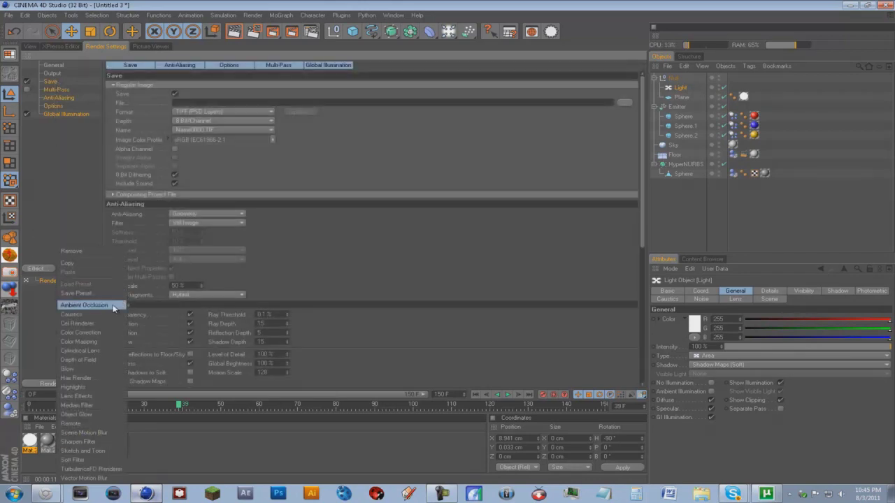
click(85, 305)
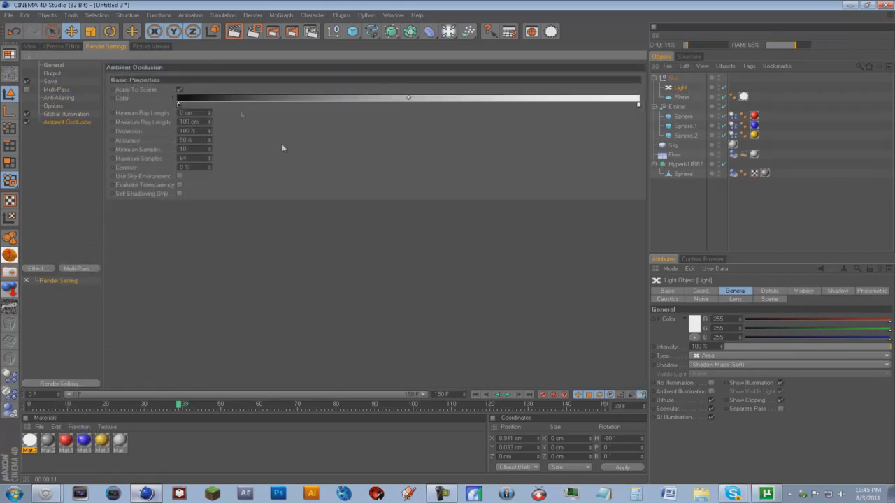
click(31, 46)
click(234, 32)
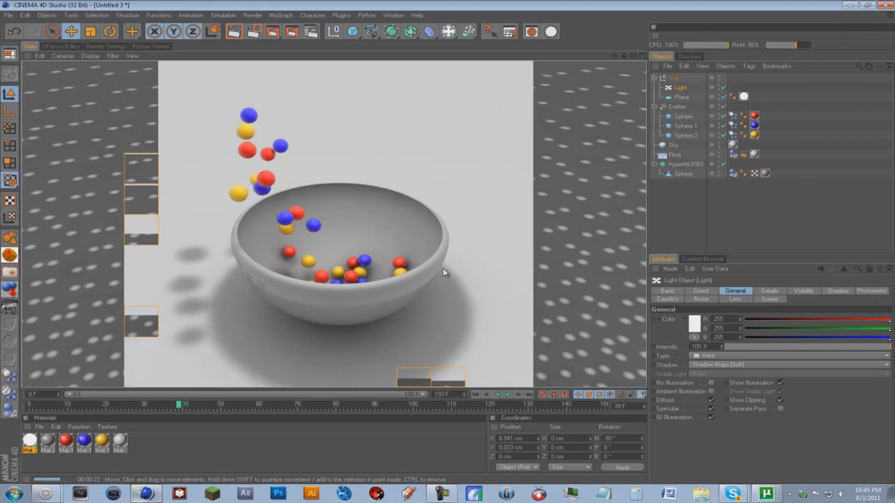
Step: Check the accuracy value in the Ambient Occlusion settings and render the view again
click(110, 46)
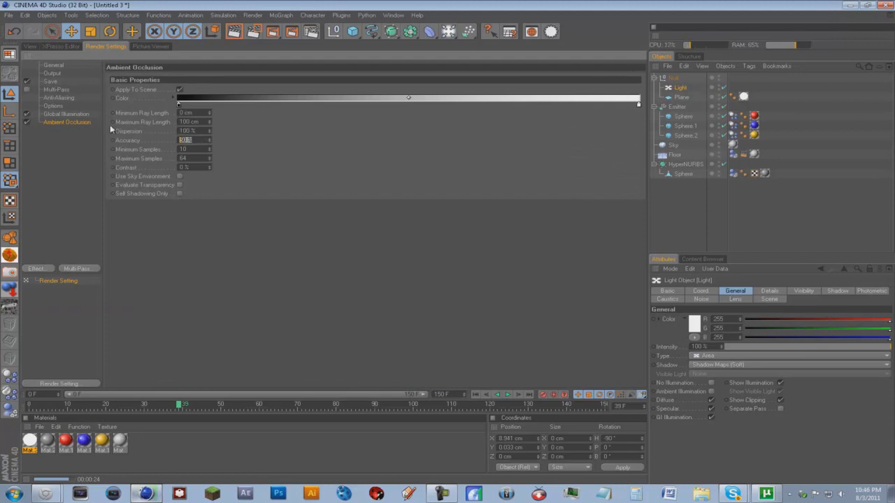
click(29, 46)
click(234, 32)
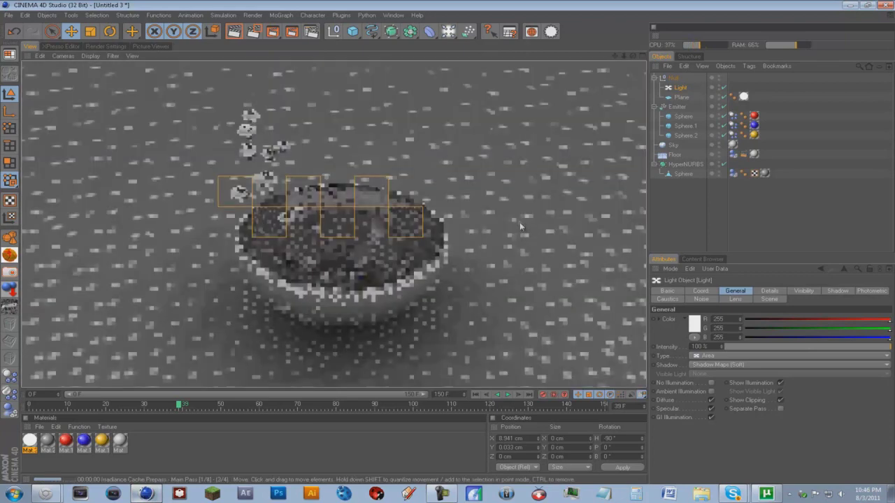